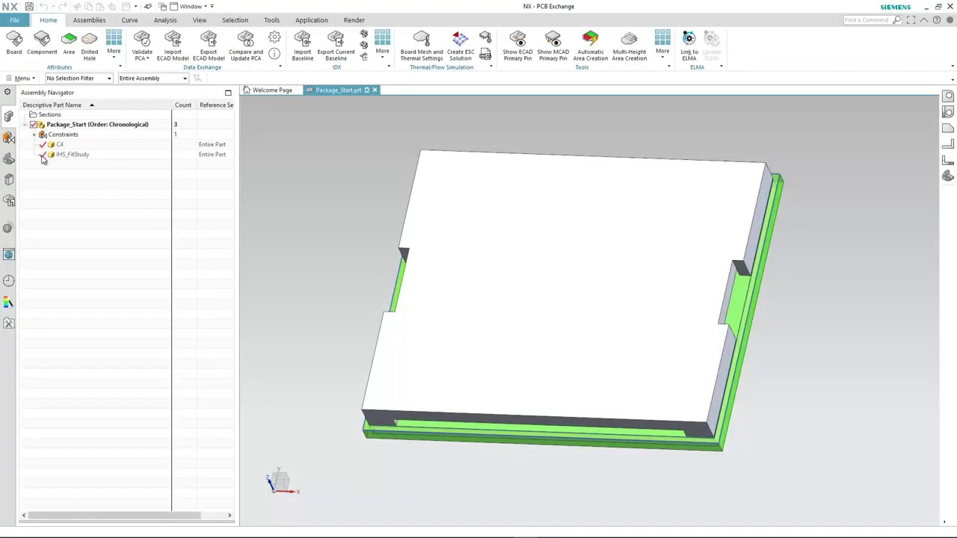
Step: Briefly hide IHS_FitStudy, then export the package model as an IDX v3.0 baseline
{"action": "left_click", "coordinate": [43, 156]}
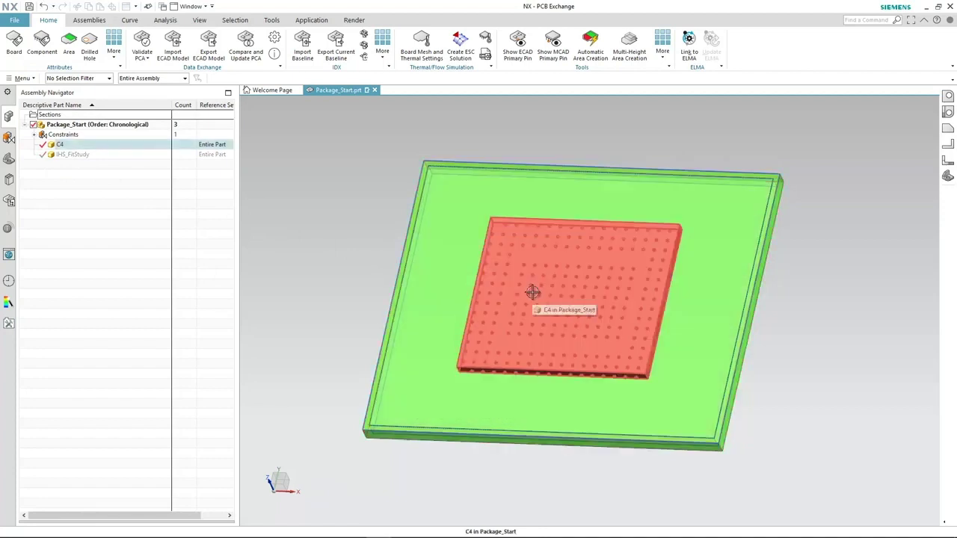
{"action": "left_click", "coordinate": [42, 154]}
{"action": "left_click", "coordinate": [336, 45]}
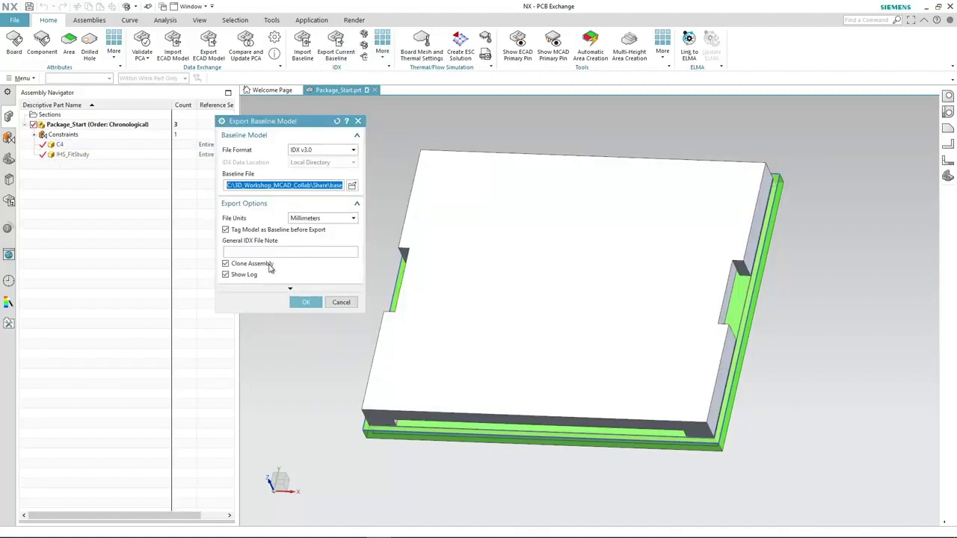
{"action": "left_click", "coordinate": [303, 300]}
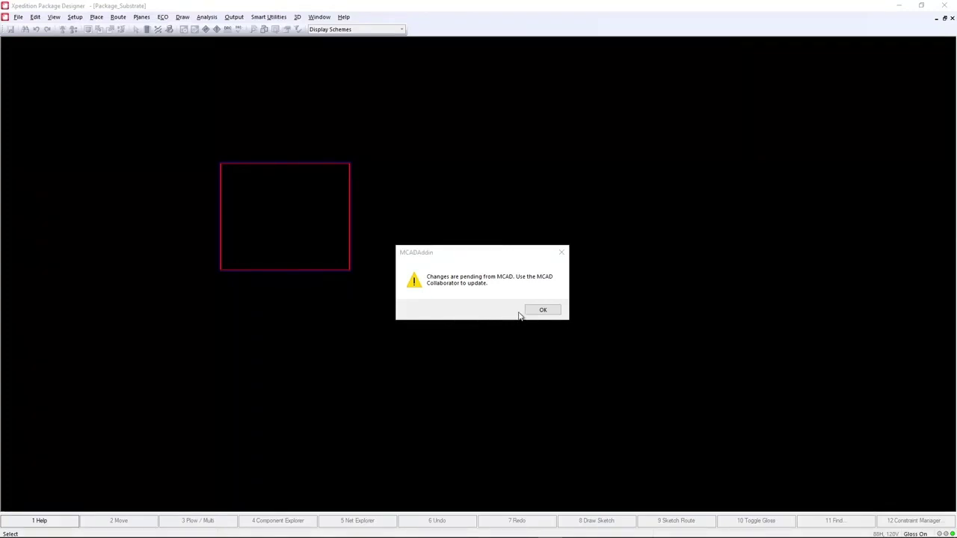
Step: Load baseline.idx in MCAD Collaborator, review the board outline and A0, and apply it
{"action": "left_click", "coordinate": [544, 311]}
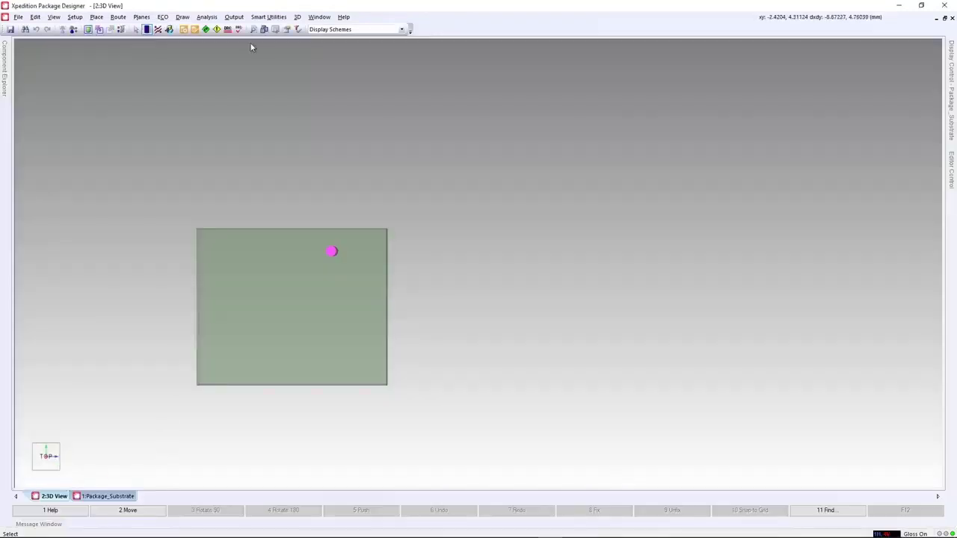
{"action": "left_click", "coordinate": [298, 17]}
{"action": "left_click", "coordinate": [338, 159]}
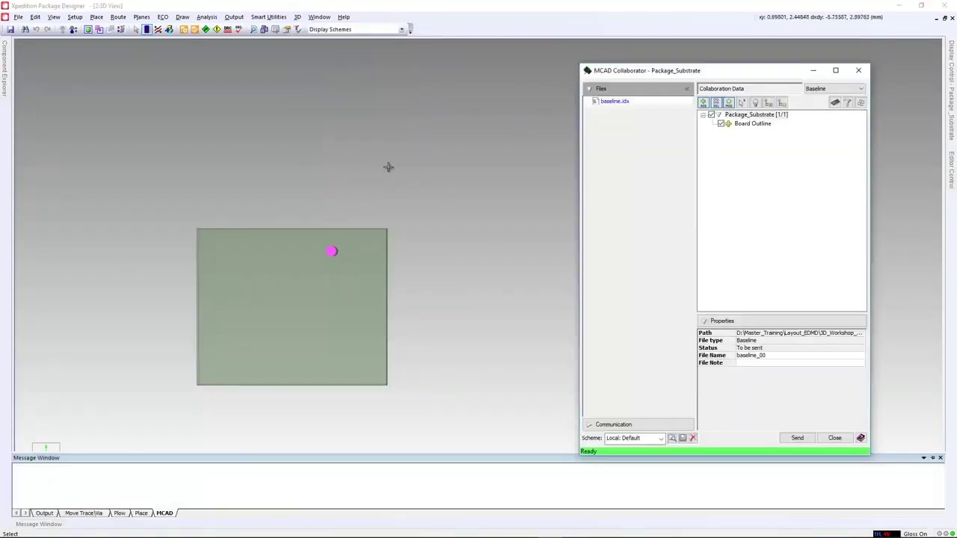
{"action": "double_click", "coordinate": [620, 102]}
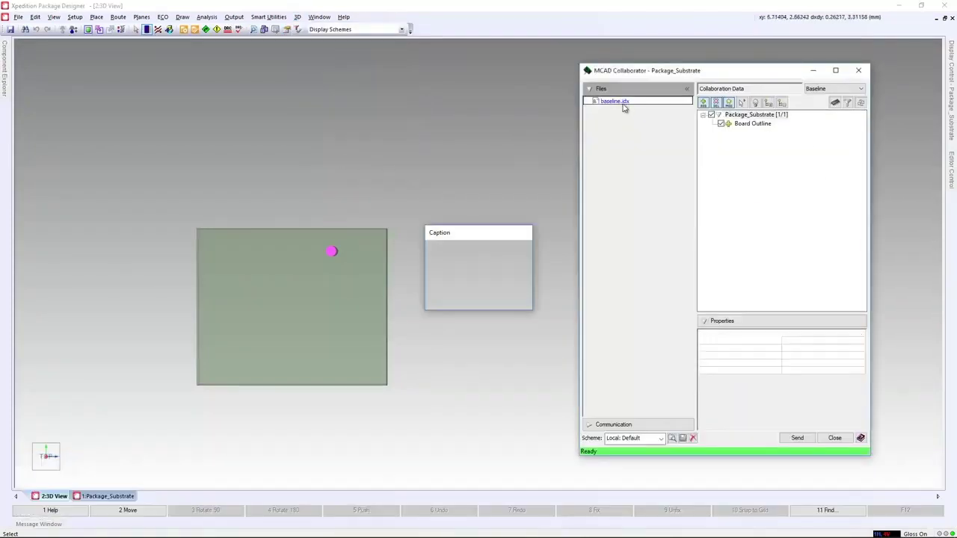
{"action": "left_click", "coordinate": [745, 124]}
{"action": "left_click", "coordinate": [757, 105]}
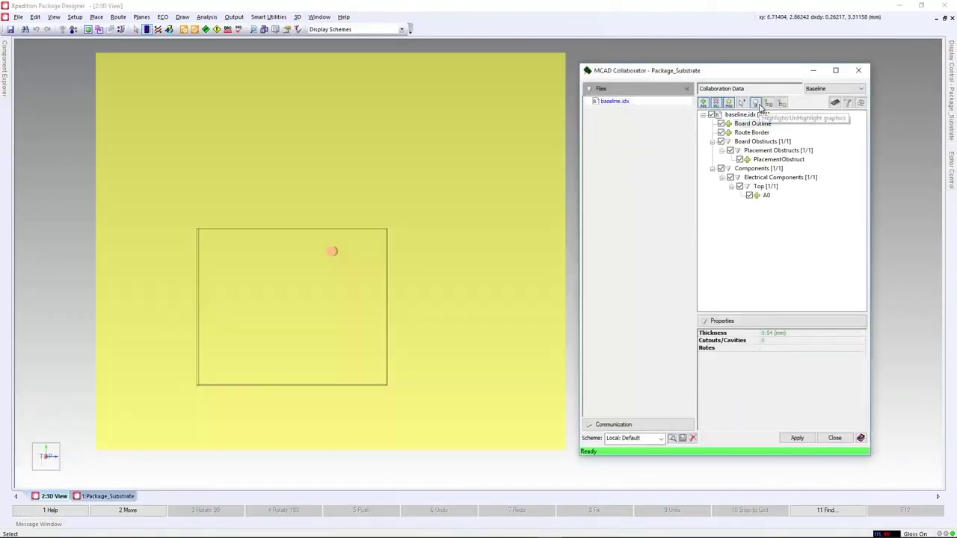
{"action": "left_click", "coordinate": [764, 196]}
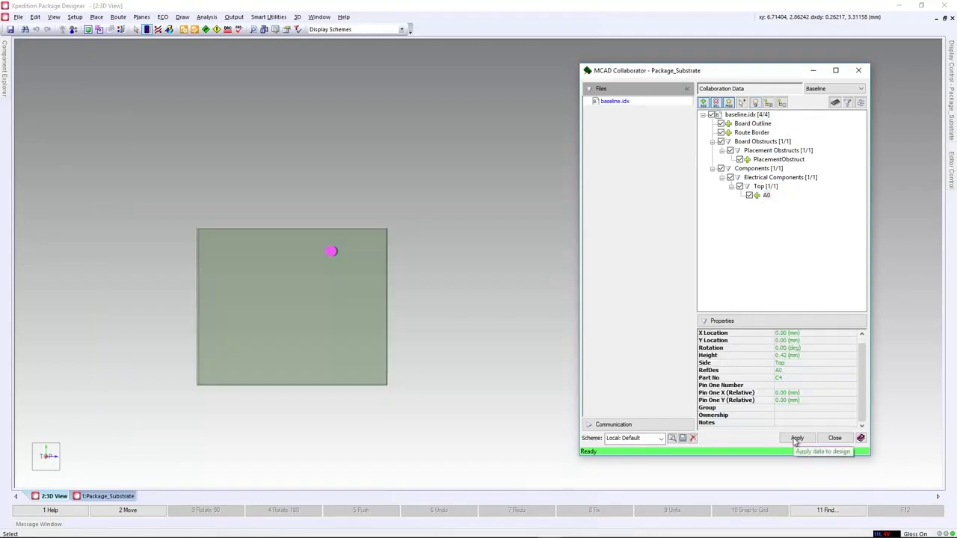
{"action": "left_click", "coordinate": [797, 439]}
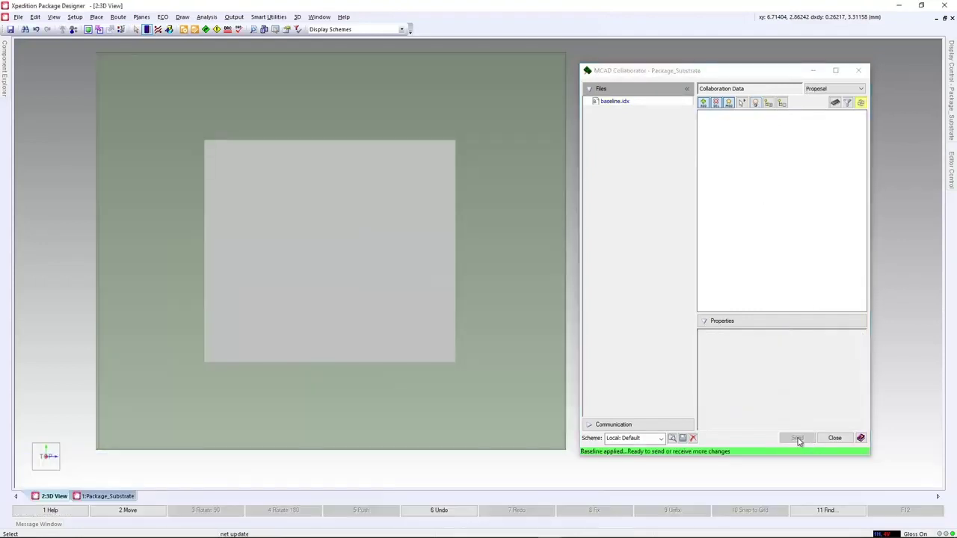
Step: Import structure.assy as the product assembly and show the lid on the substrate in isometric
{"action": "left_click", "coordinate": [860, 70]}
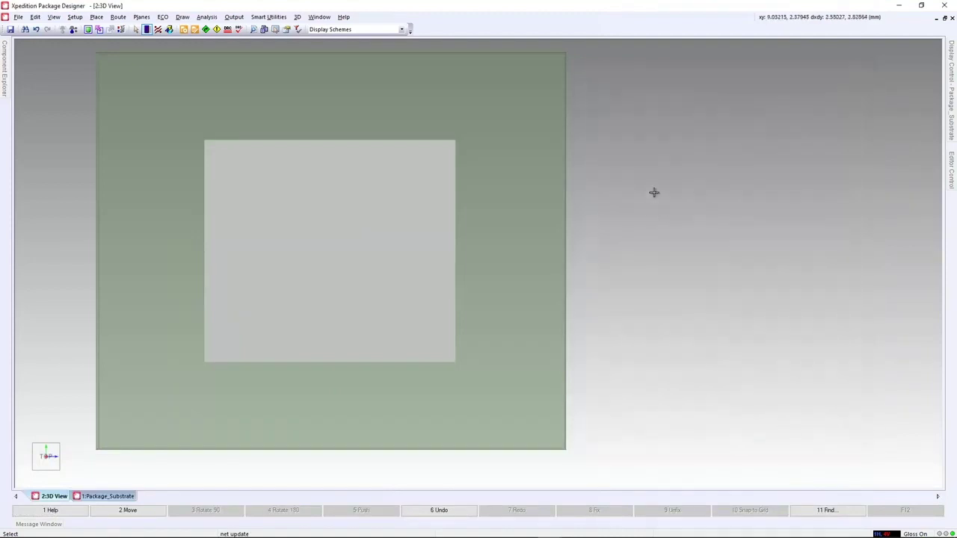
{"action": "scroll", "coordinate": [655, 204], "scroll_direction": "down", "scroll_amount": 2}
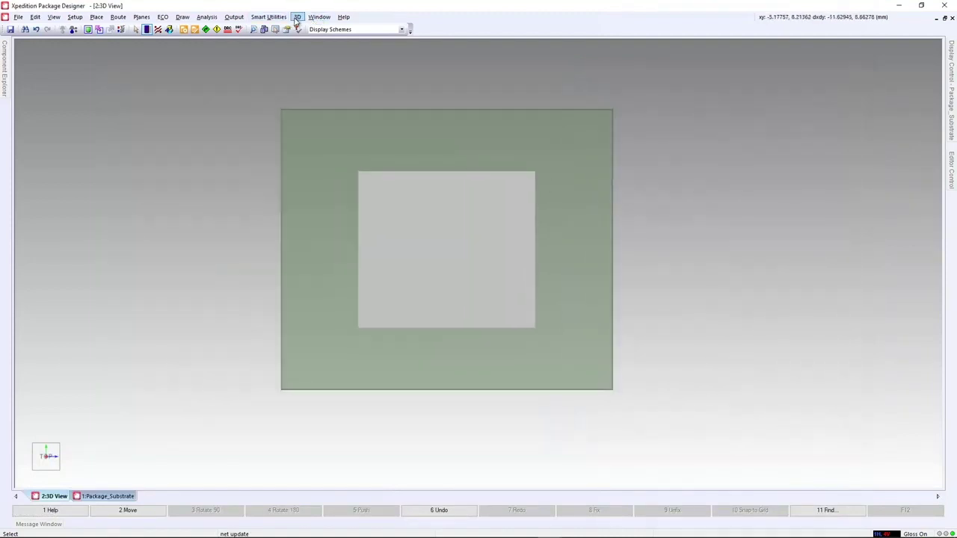
{"action": "left_click", "coordinate": [297, 16]}
{"action": "left_click", "coordinate": [348, 131]}
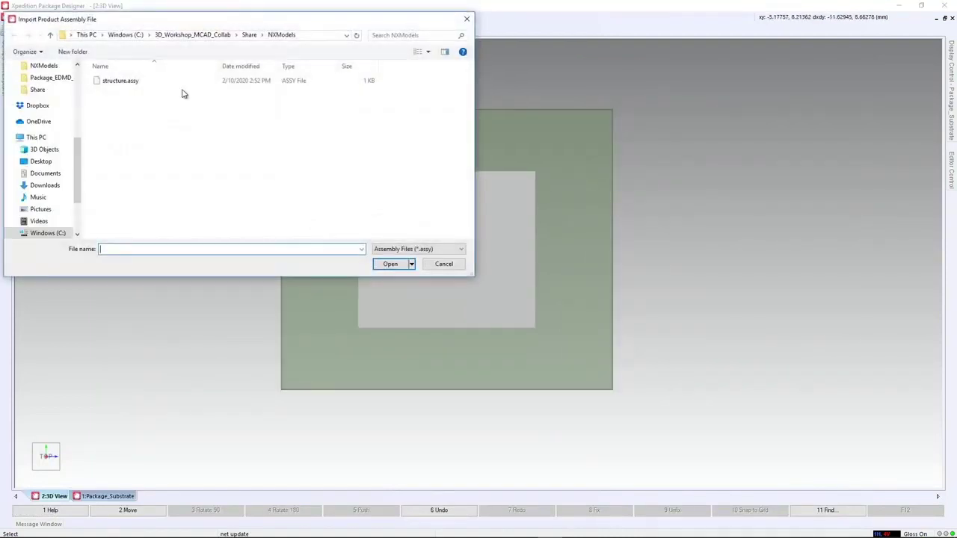
{"action": "double_click", "coordinate": [142, 87]}
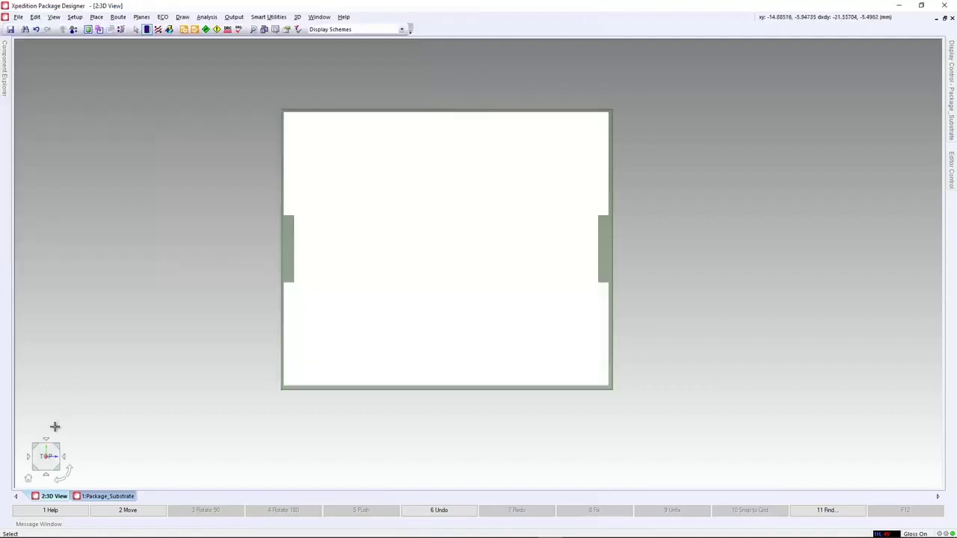
{"action": "left_click", "coordinate": [28, 479]}
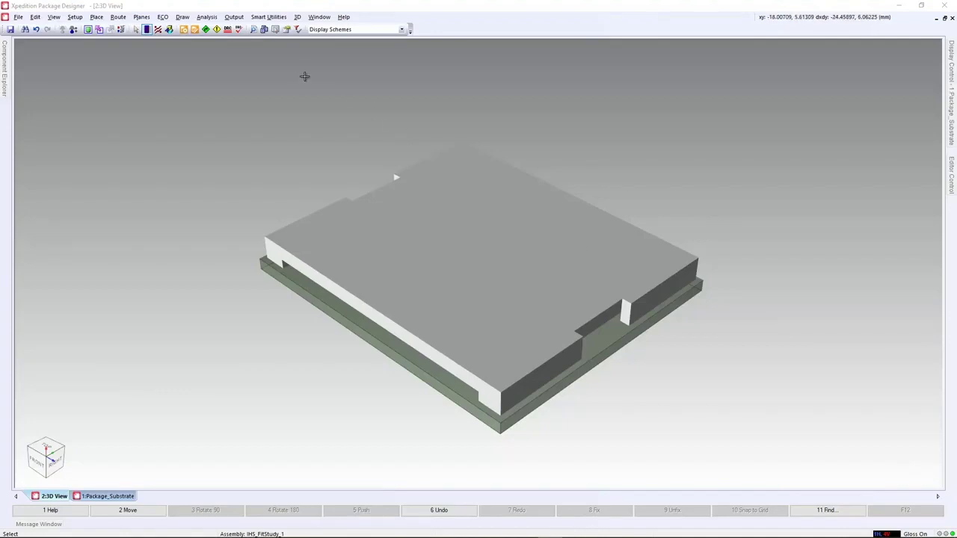
{"action": "left_click", "coordinate": [320, 17]}
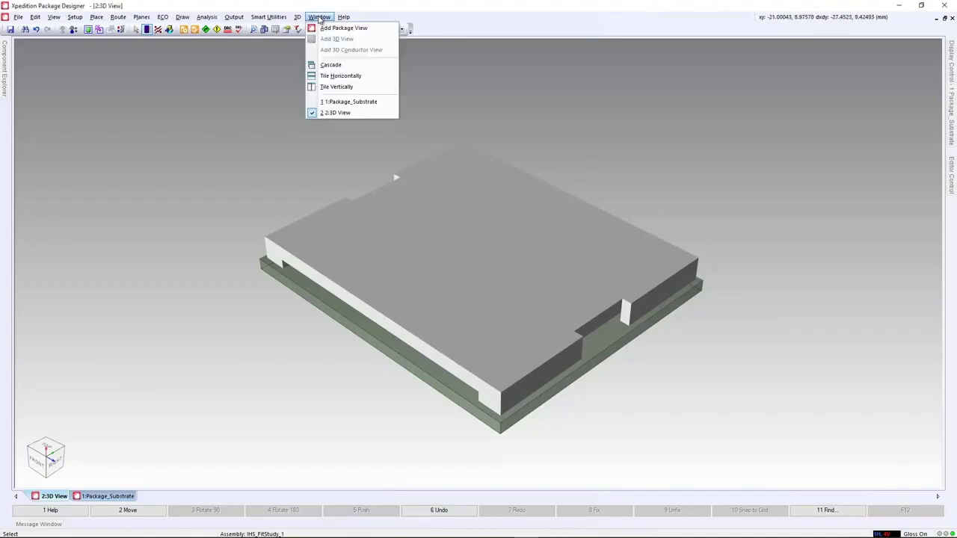
Step: Tile 3D and layout views, select capacitors C32–C39, and start placing them with snapping on
{"action": "left_click", "coordinate": [336, 86]}
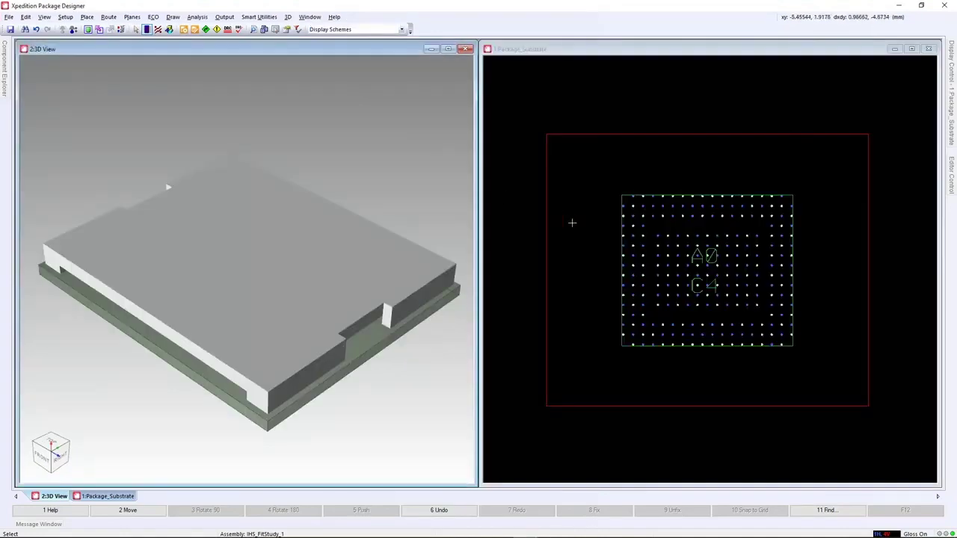
{"action": "left_click", "coordinate": [4, 65]}
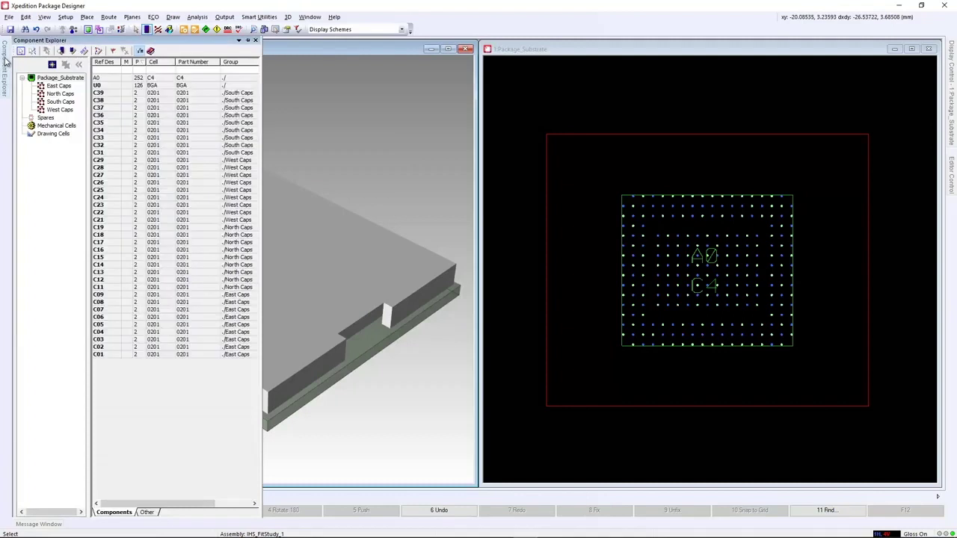
{"action": "left_click", "coordinate": [98, 93]}
{"action": "left_click", "coordinate": [102, 146], "text": "shift"}
{"action": "right_click", "coordinate": [103, 132]}
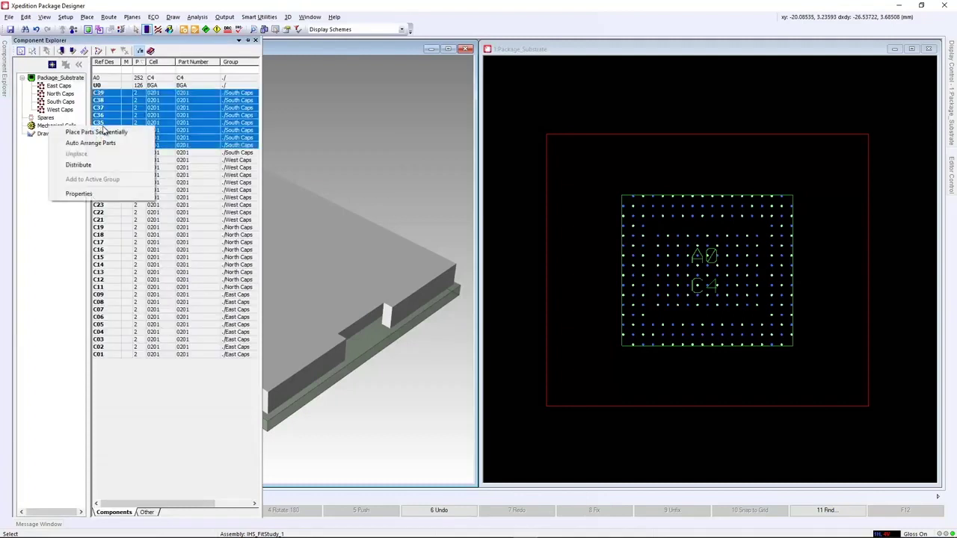
{"action": "left_click", "coordinate": [104, 132]}
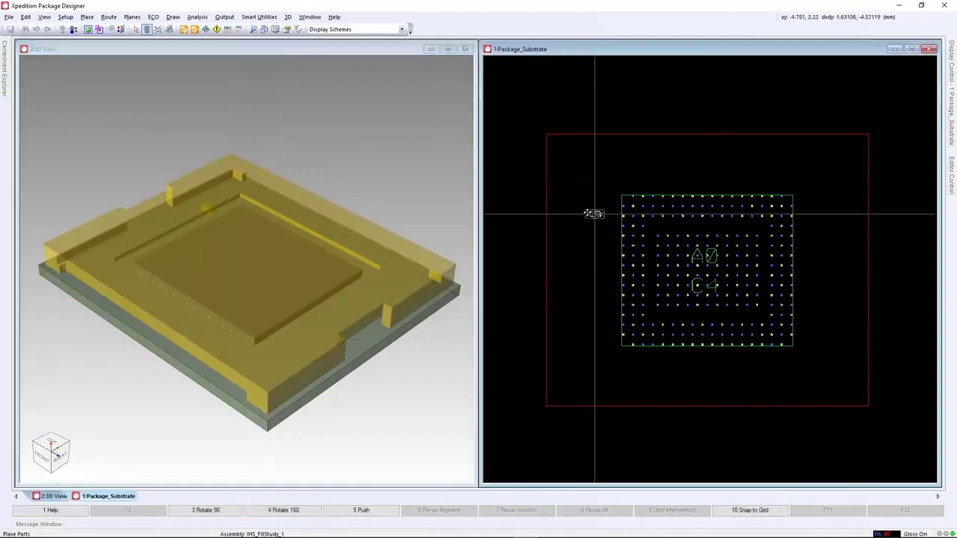
{"action": "right_click", "coordinate": [586, 202]}
{"action": "mouse_move", "coordinate": [608, 228]}
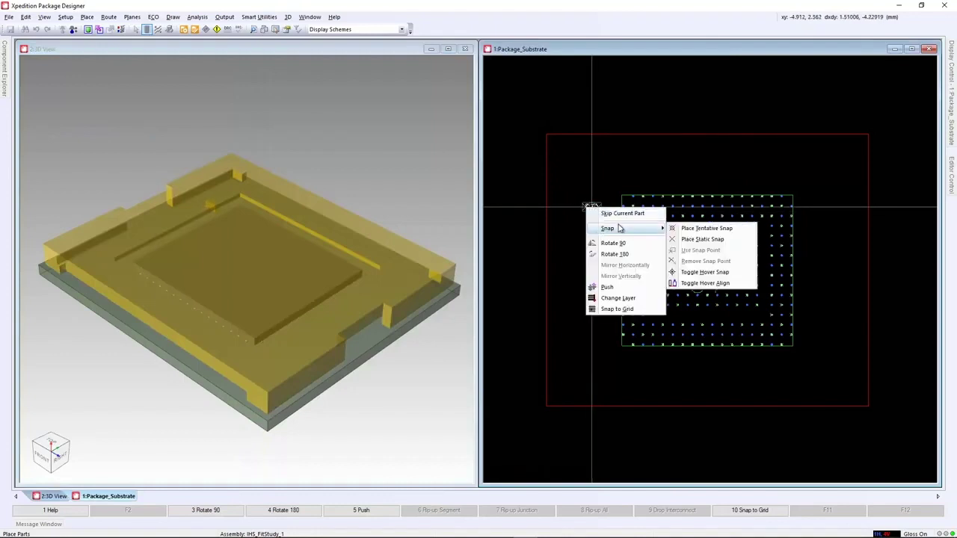
{"action": "left_click", "coordinate": [702, 273]}
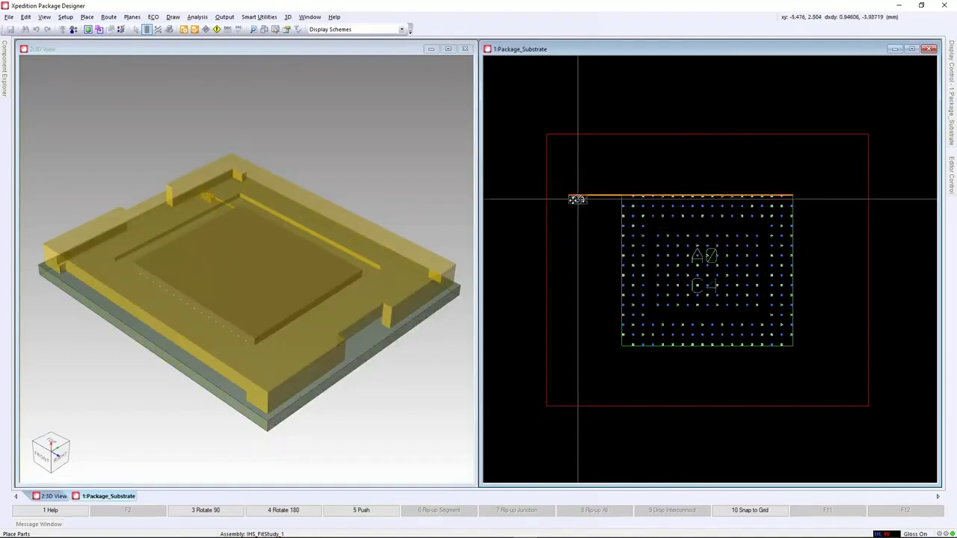
Step: Place the capacitors in left and right columns of four beside the die, then select U0
{"action": "left_click", "coordinate": [580, 200]}
{"action": "left_click", "coordinate": [578, 227]}
{"action": "left_click", "coordinate": [581, 243]}
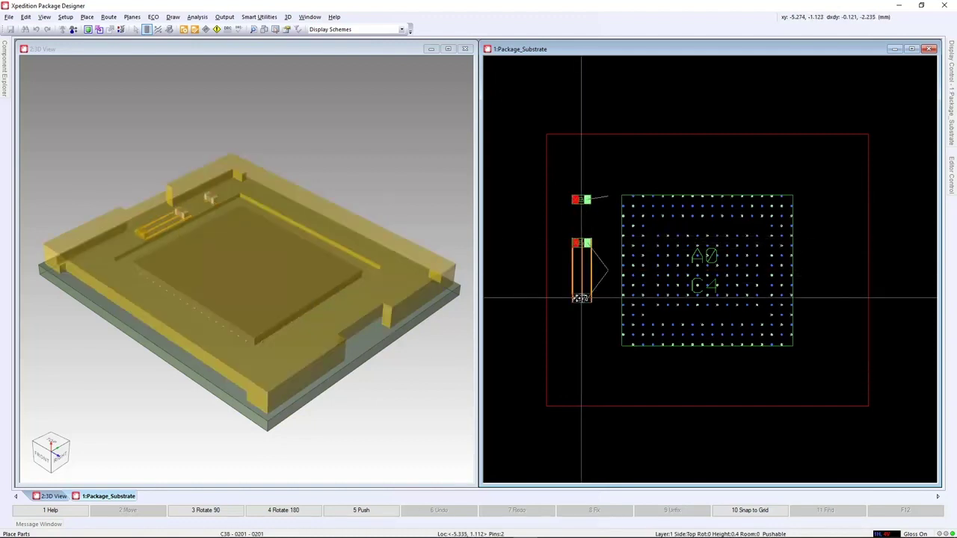
{"action": "left_click", "coordinate": [581, 298]}
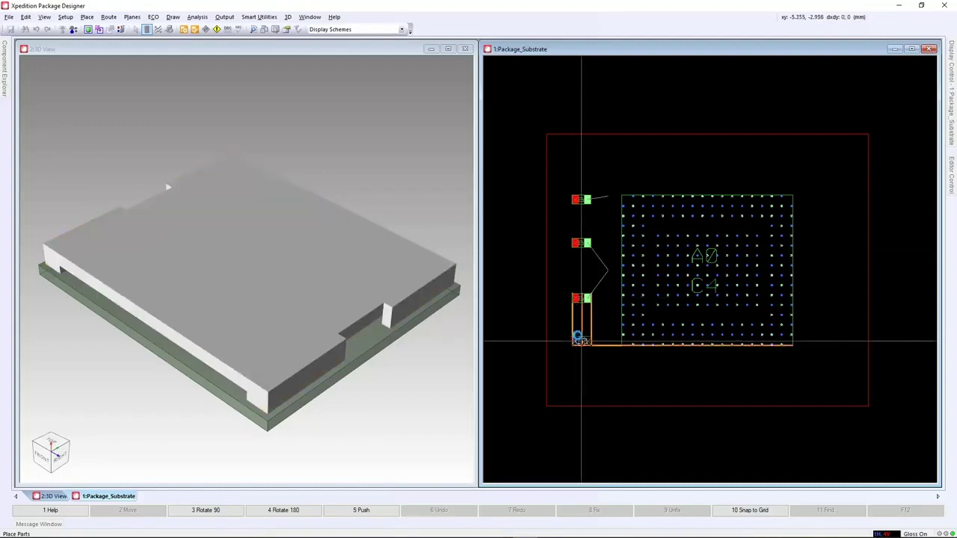
{"action": "left_click", "coordinate": [580, 340]}
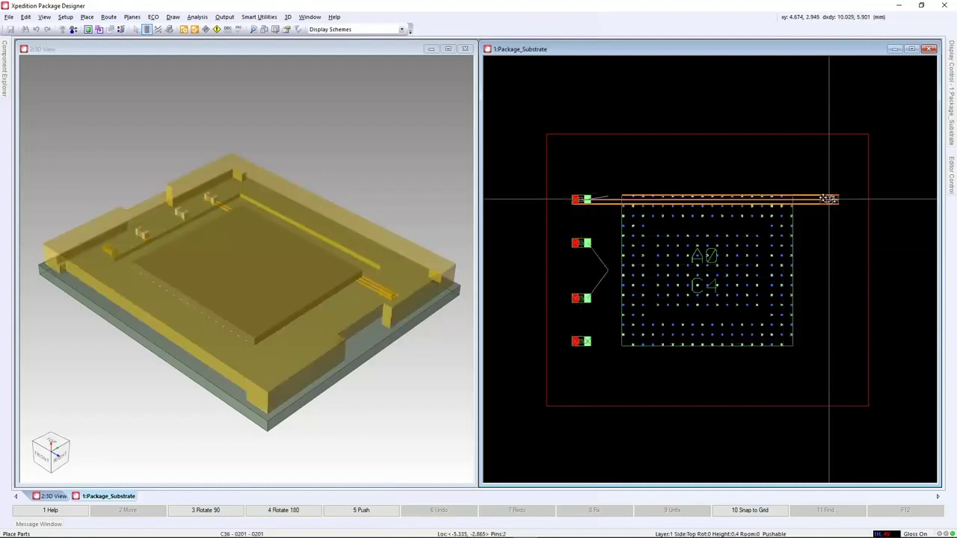
{"action": "left_click", "coordinate": [829, 199]}
{"action": "left_click", "coordinate": [828, 242]}
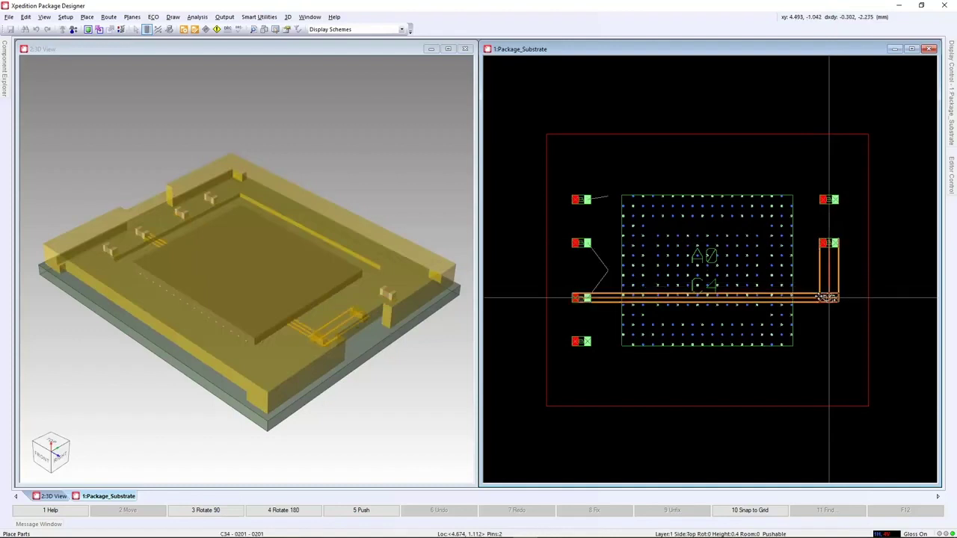
{"action": "left_click", "coordinate": [828, 297]}
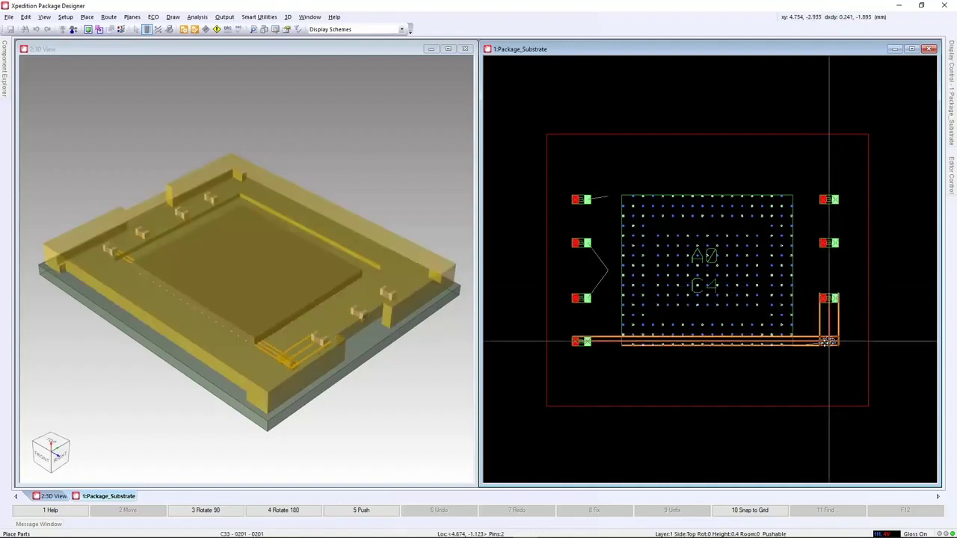
{"action": "left_click", "coordinate": [828, 342]}
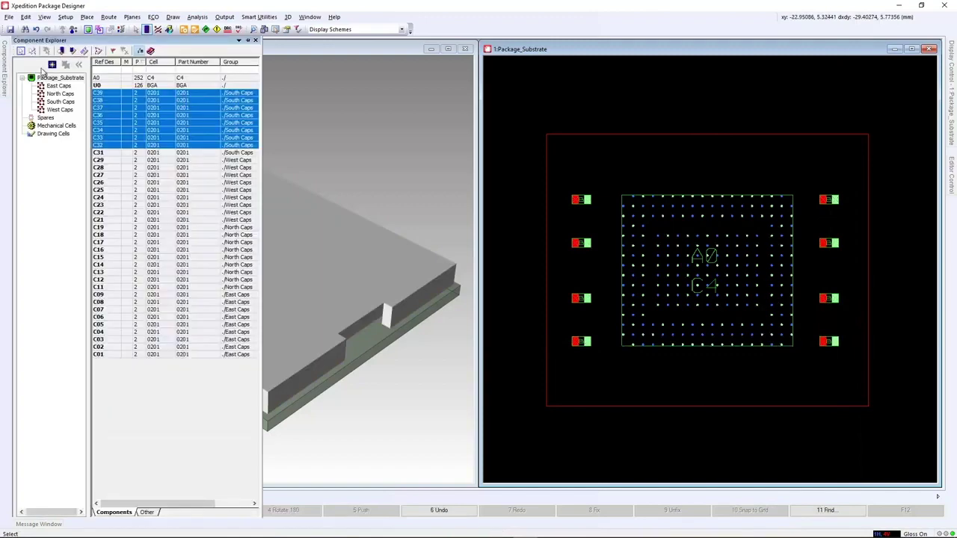
{"action": "left_click", "coordinate": [104, 86]}
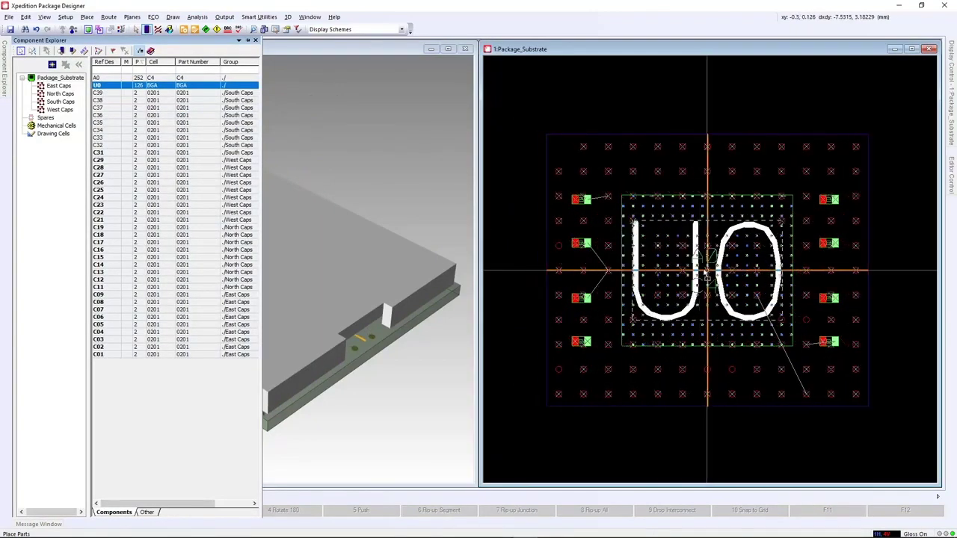
Step: Place U0 at the board centre and send the C32–C39 and U0 proposal to MCAD
{"action": "left_click", "coordinate": [704, 269]}
{"action": "left_click", "coordinate": [288, 16]}
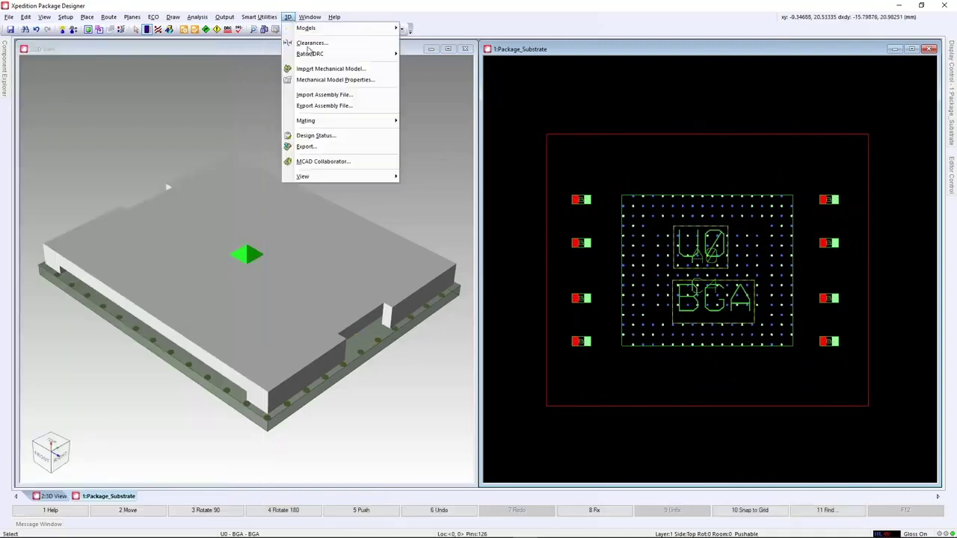
{"action": "left_click", "coordinate": [349, 158]}
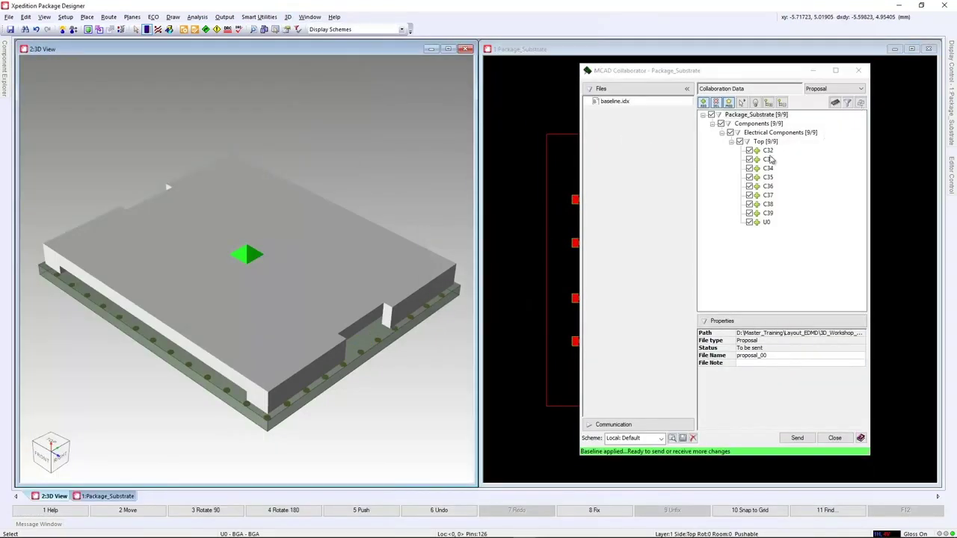
{"action": "left_click", "coordinate": [807, 441]}
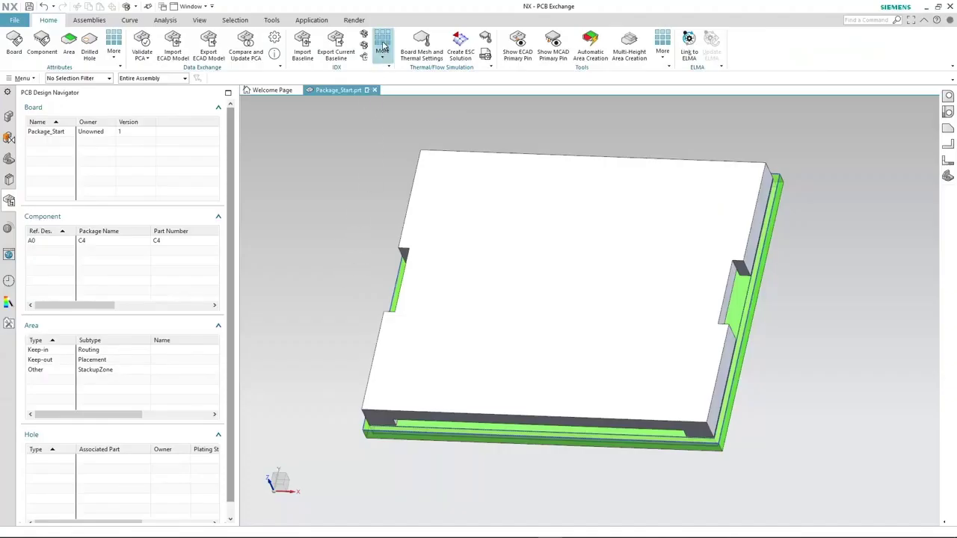
Step: Open proposal_00.idx from the IDX Collaboration History
{"action": "left_click", "coordinate": [382, 41]}
{"action": "left_click", "coordinate": [389, 101]}
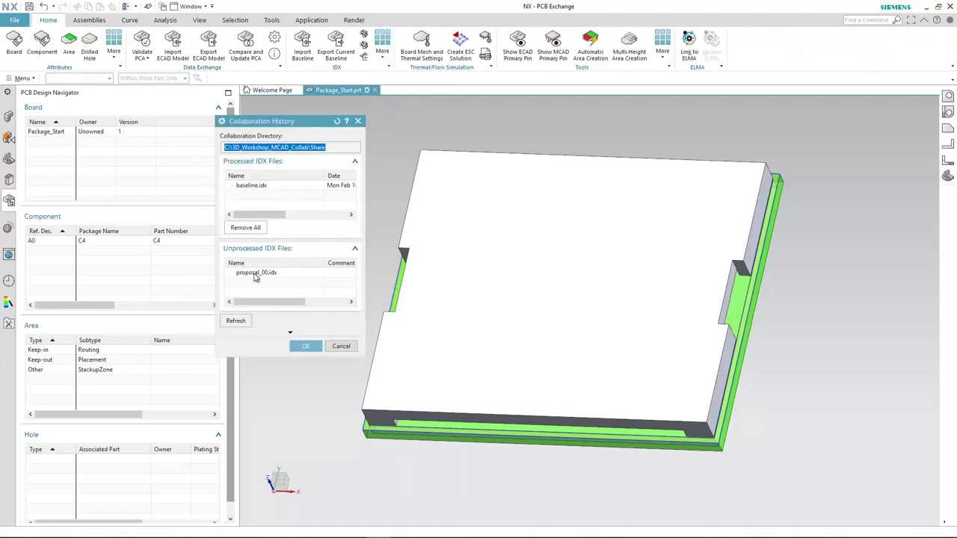
{"action": "left_click", "coordinate": [255, 276]}
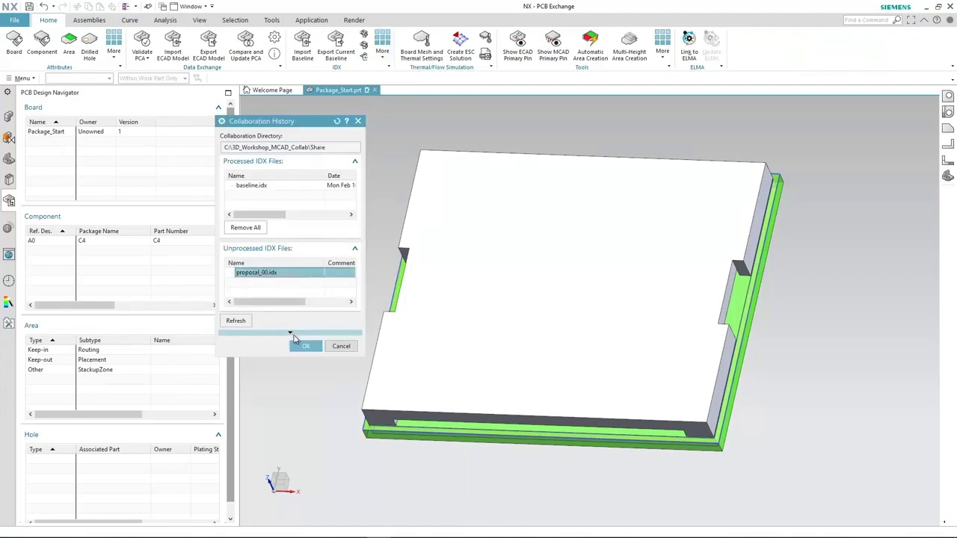
{"action": "left_click", "coordinate": [297, 342]}
Step: Preview and accept all incremental component changes, then close the Information log
{"action": "left_click", "coordinate": [12, 131]}
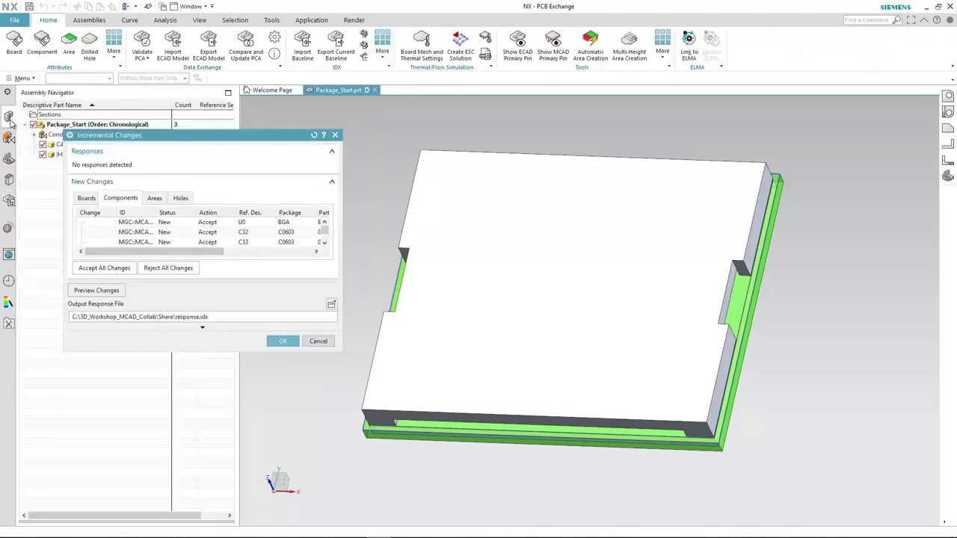
{"action": "left_click", "coordinate": [43, 155]}
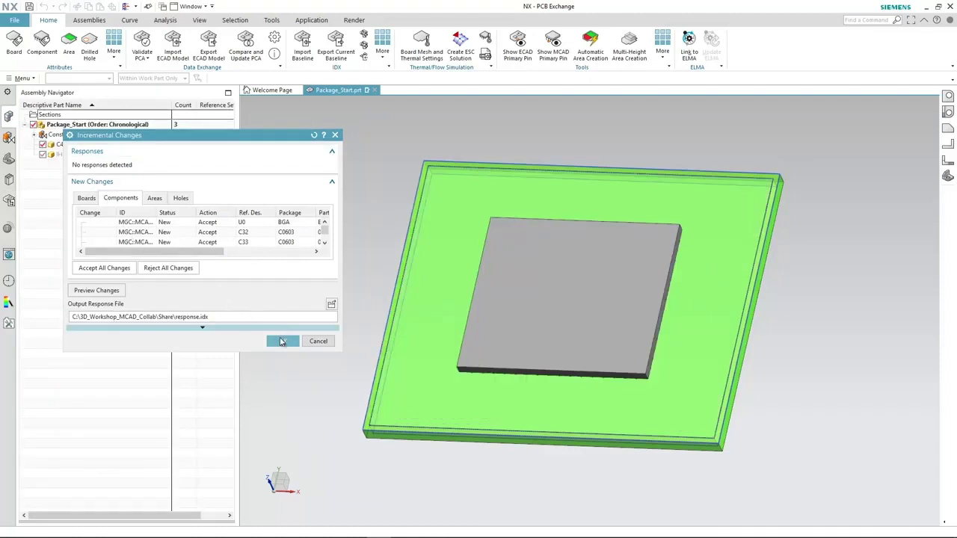
{"action": "left_click", "coordinate": [282, 342]}
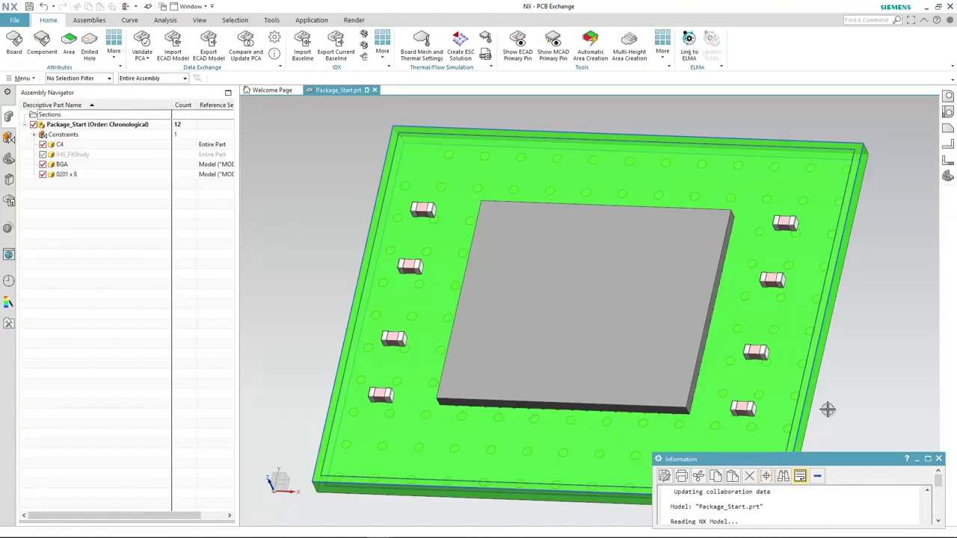
{"action": "left_click", "coordinate": [939, 459]}
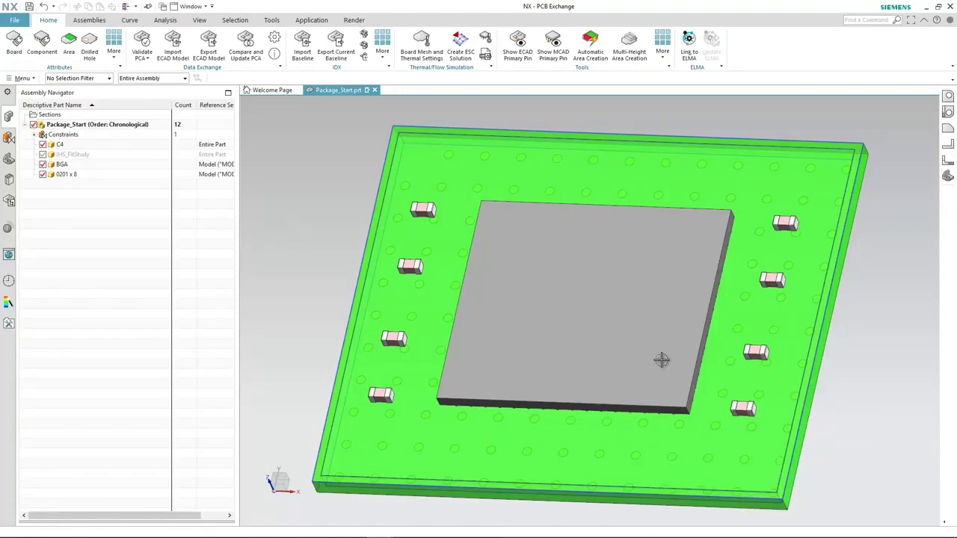
{"action": "middle_click_drag", "start_coordinate": [311, 336], "coordinate": [343, 329]}
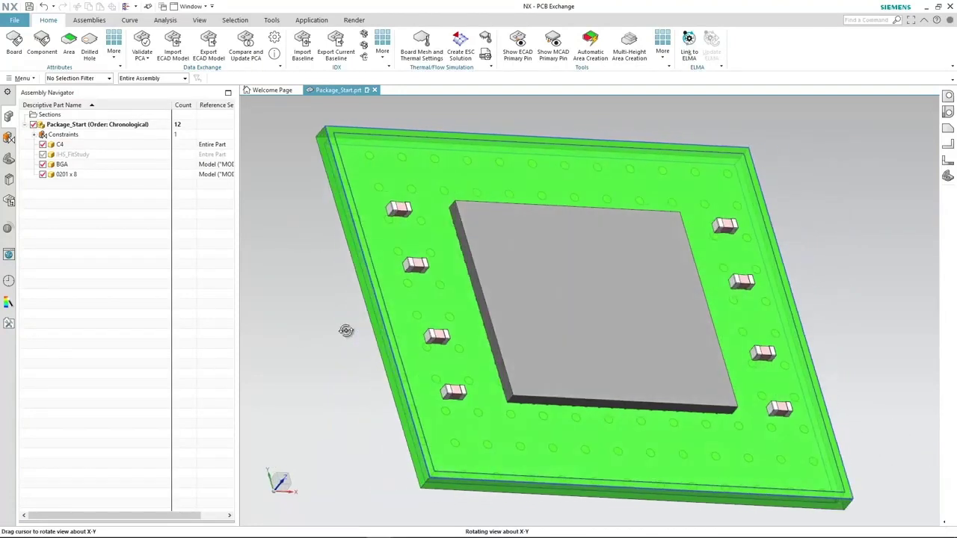
Step: Replace the IHS_FitStudy component with IHS.prt
{"action": "left_click", "coordinate": [43, 154]}
{"action": "right_click", "coordinate": [71, 154]}
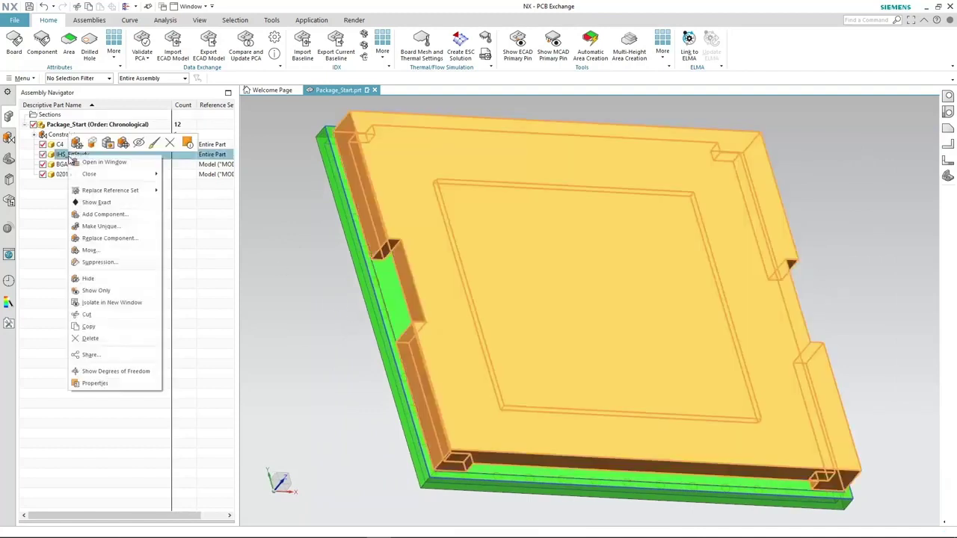
{"action": "left_click", "coordinate": [109, 238]}
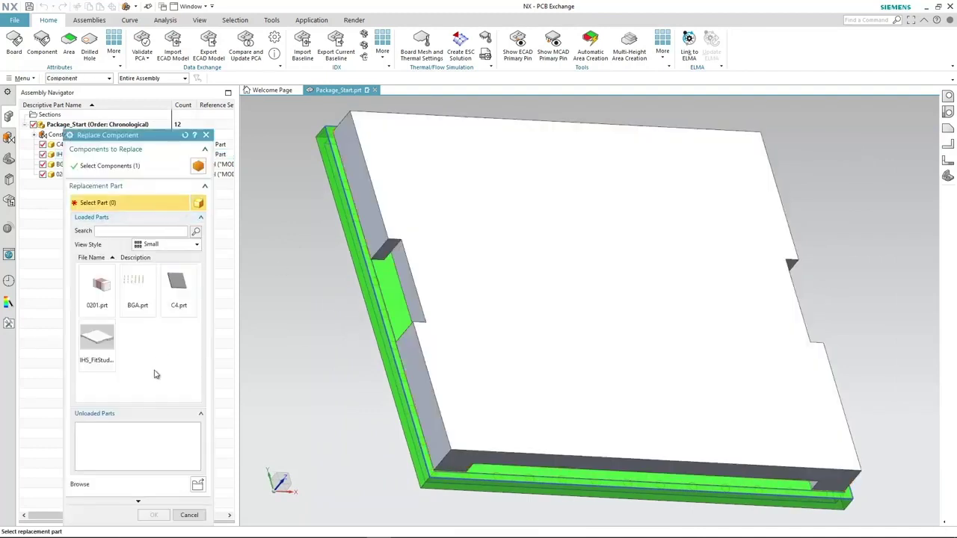
{"action": "left_click", "coordinate": [197, 484]}
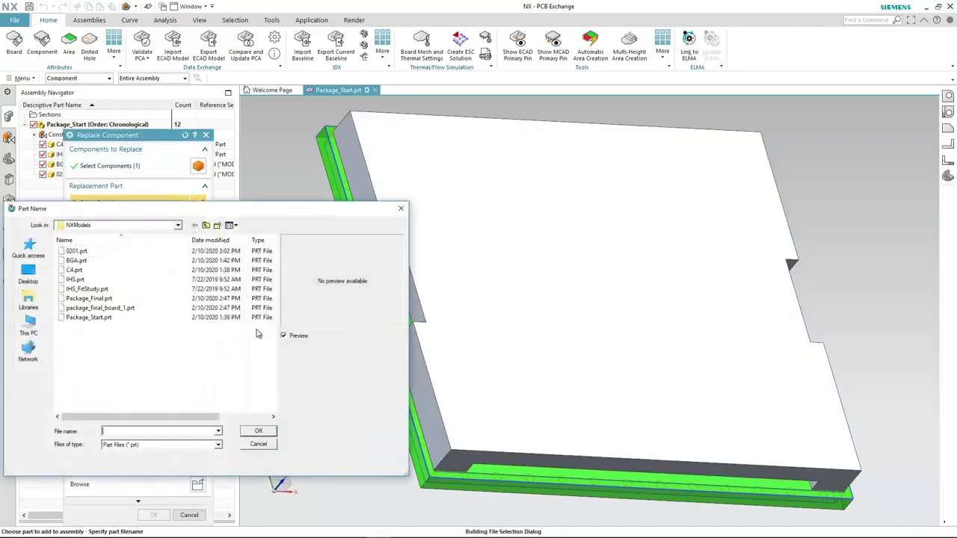
{"action": "left_click", "coordinate": [95, 280]}
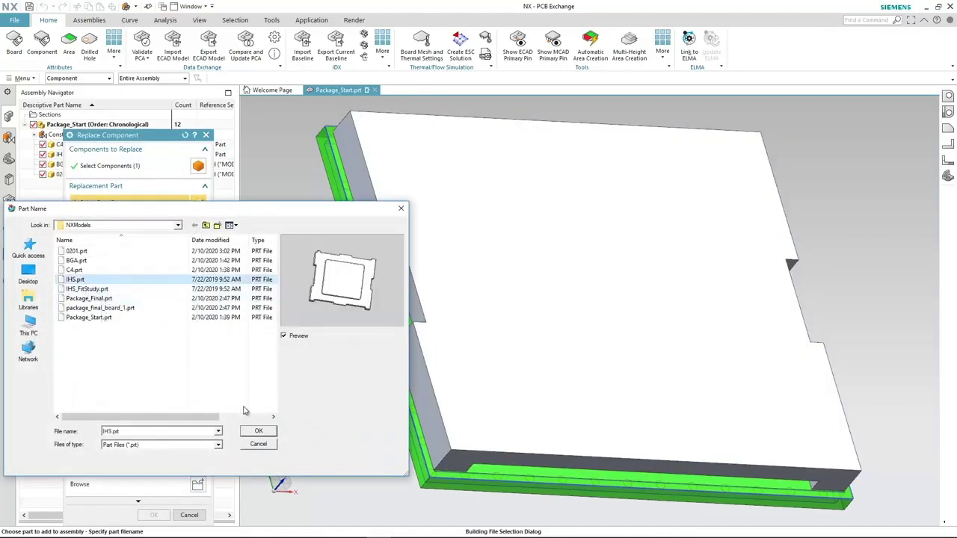
{"action": "left_click", "coordinate": [258, 431]}
{"action": "left_click", "coordinate": [150, 515]}
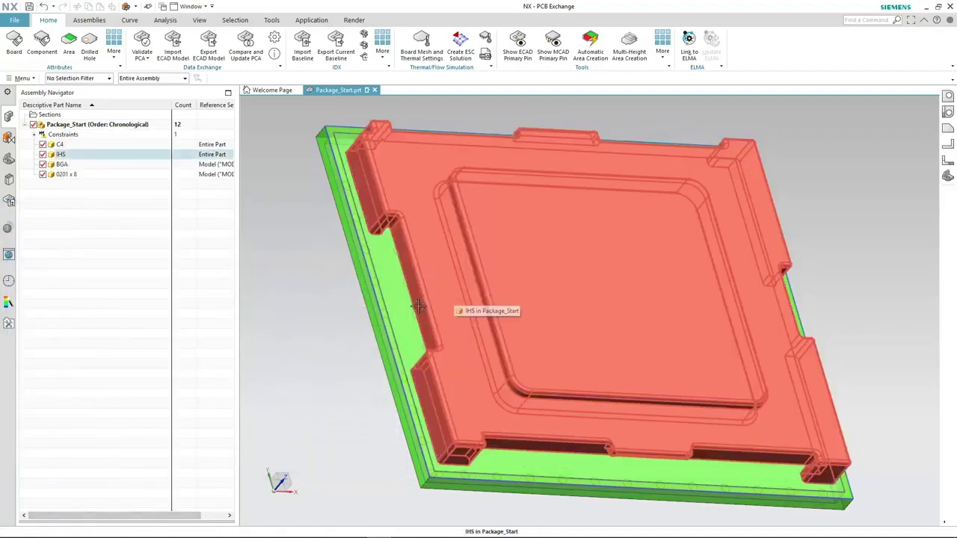
Step: Inspect the new spreader in isometric view and export a new current baseline
{"action": "mouse_move", "coordinate": [316, 376]}
{"action": "middle_mouse_down"}
{"action": "mouse_move", "coordinate": [272, 327]}
{"action": "mouse_move", "coordinate": [263, 335]}
{"action": "middle_mouse_up"}
{"action": "left_click", "coordinate": [947, 178]}
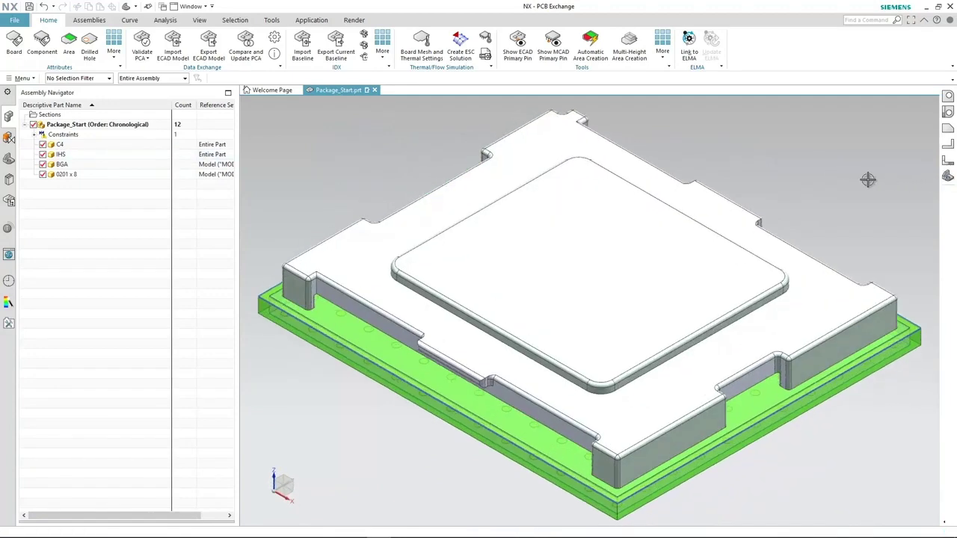
{"action": "left_click", "coordinate": [336, 47]}
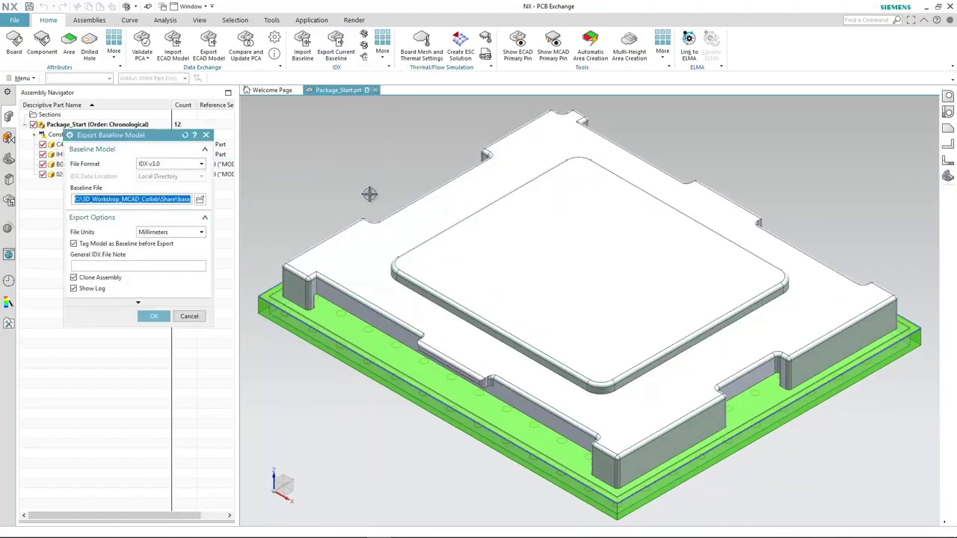
{"action": "left_click", "coordinate": [153, 317]}
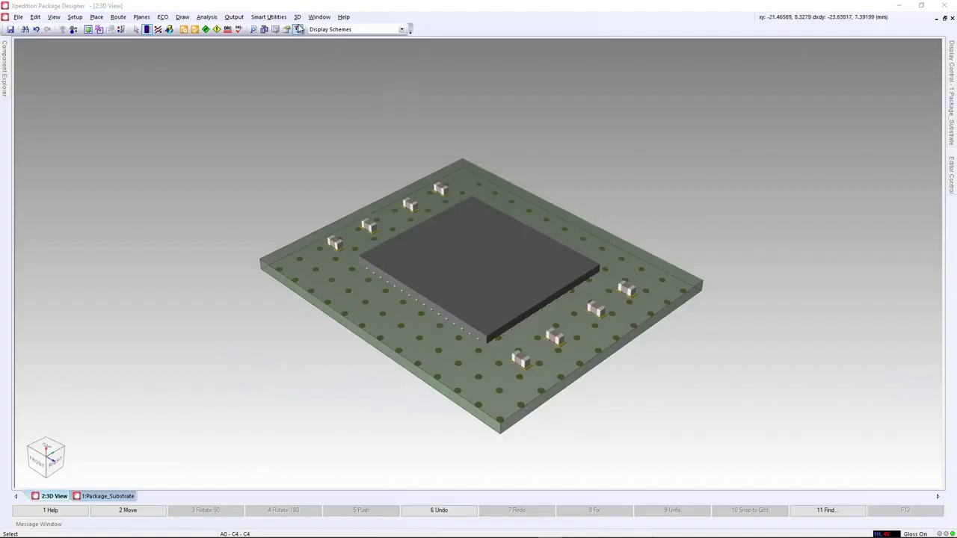
Step: Apply the NX response.idx in MCAD Collaborator and close it
{"action": "left_click", "coordinate": [298, 17]}
{"action": "left_click", "coordinate": [332, 161]}
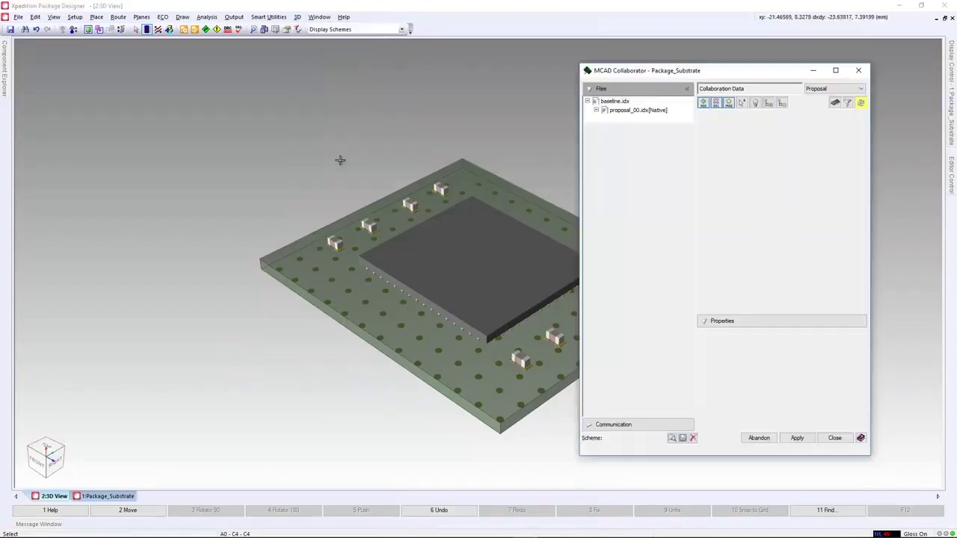
{"action": "left_click", "coordinate": [639, 121]}
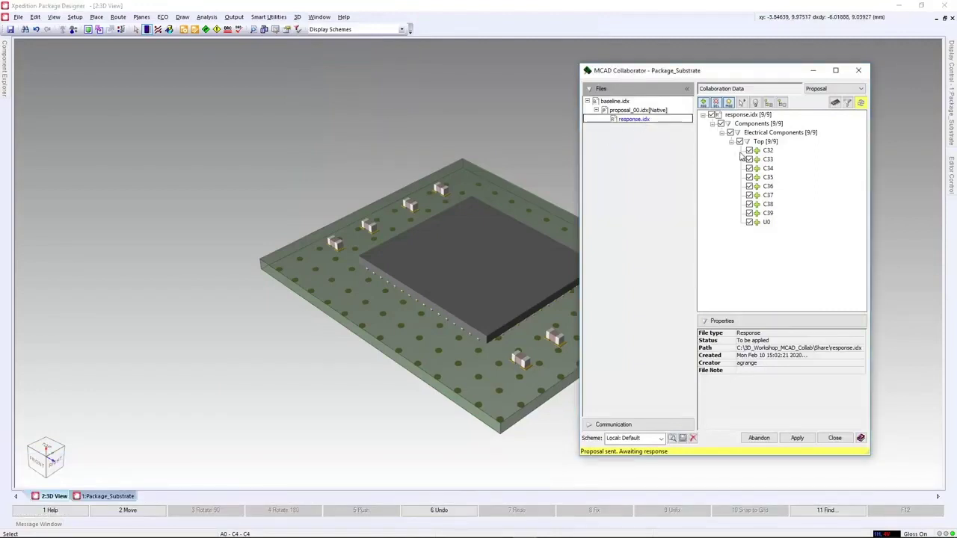
{"action": "left_click", "coordinate": [798, 438]}
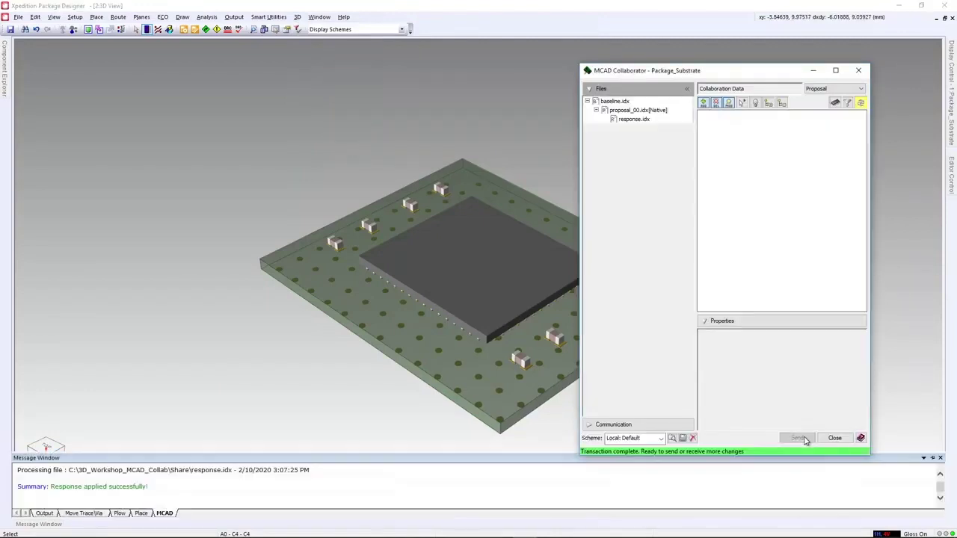
{"action": "left_click", "coordinate": [857, 71]}
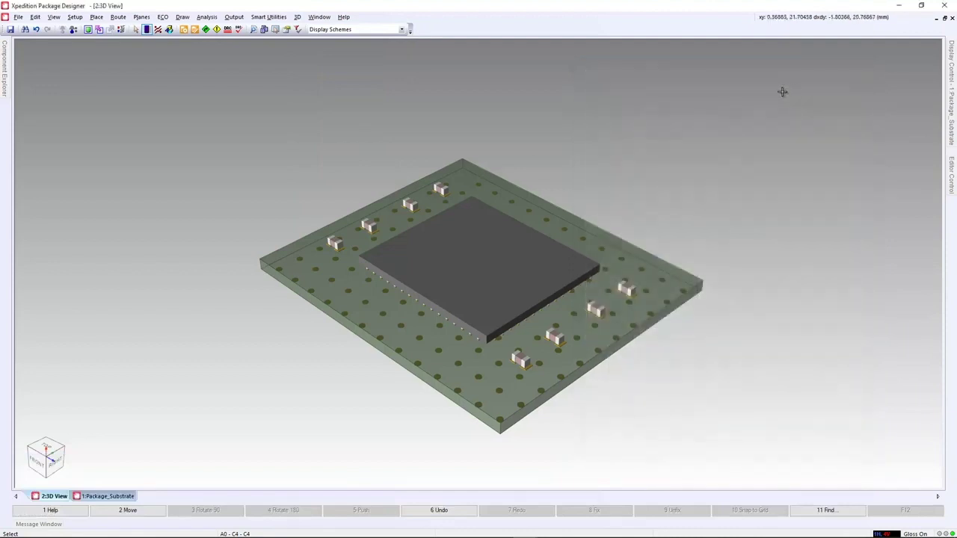
Step: Import structure.assy as the product assembly and show the 1:Package_Substrate layout
{"action": "left_click", "coordinate": [295, 17]}
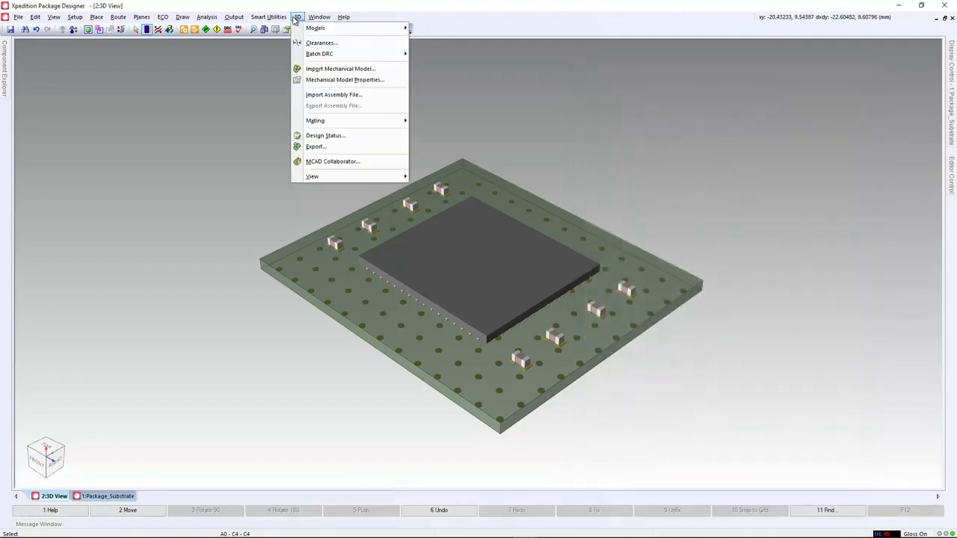
{"action": "left_click", "coordinate": [333, 95]}
{"action": "double_click", "coordinate": [123, 80]}
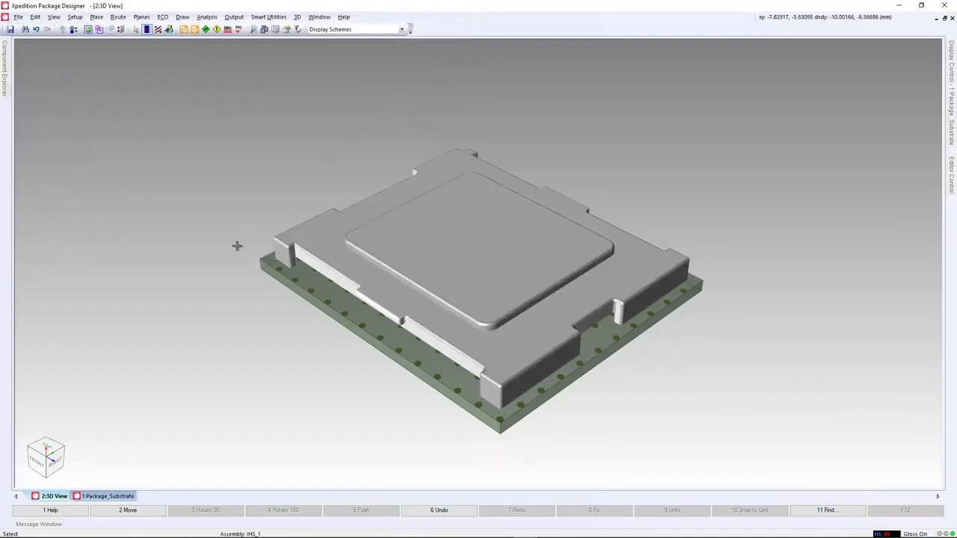
{"action": "left_click", "coordinate": [125, 497]}
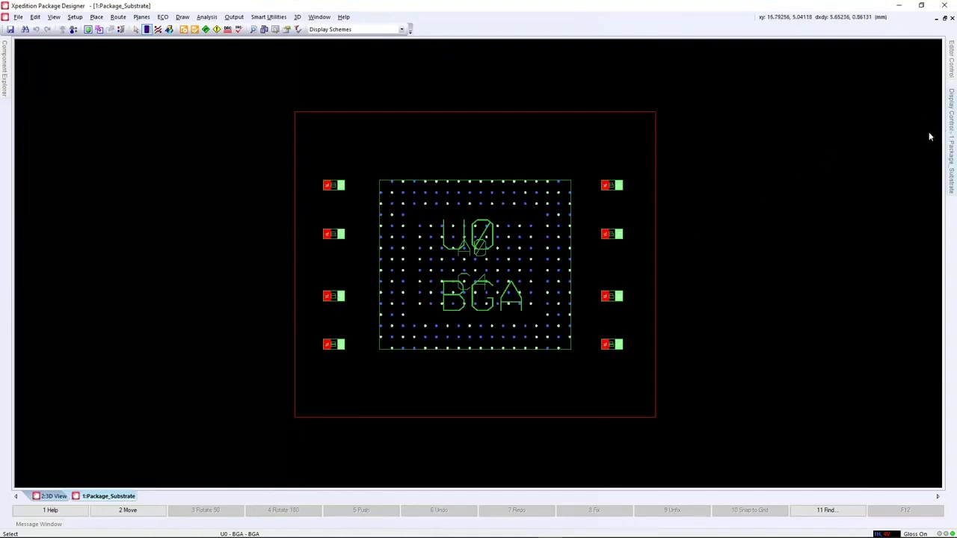
Step: Turn on display of layers 2, 3 and 4 in Display Control
{"action": "left_click", "coordinate": [880, 147]}
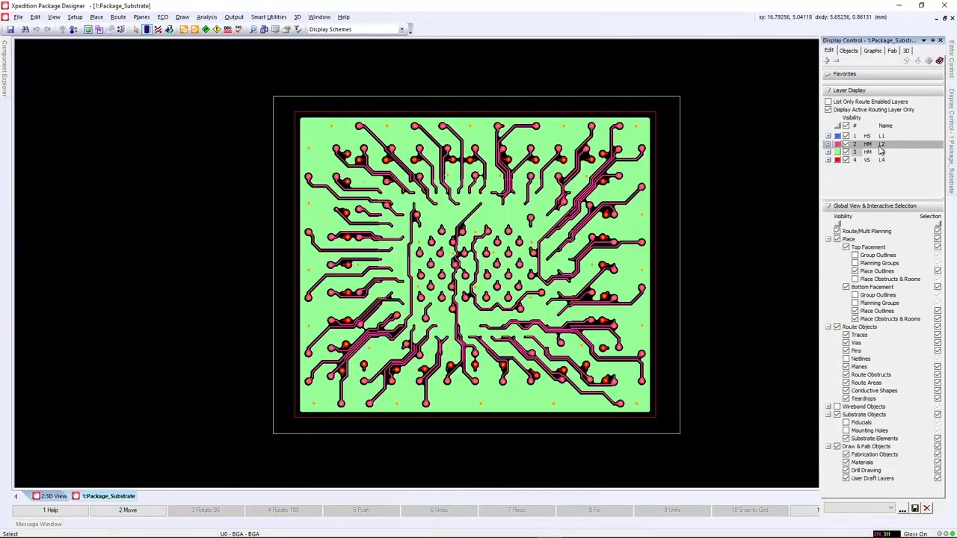
{"action": "left_click", "coordinate": [880, 153]}
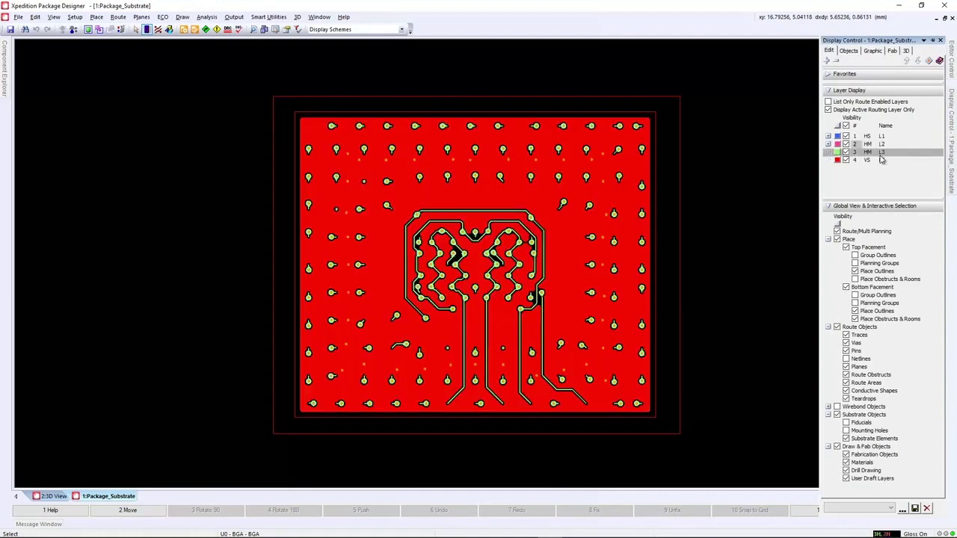
{"action": "left_click", "coordinate": [880, 161]}
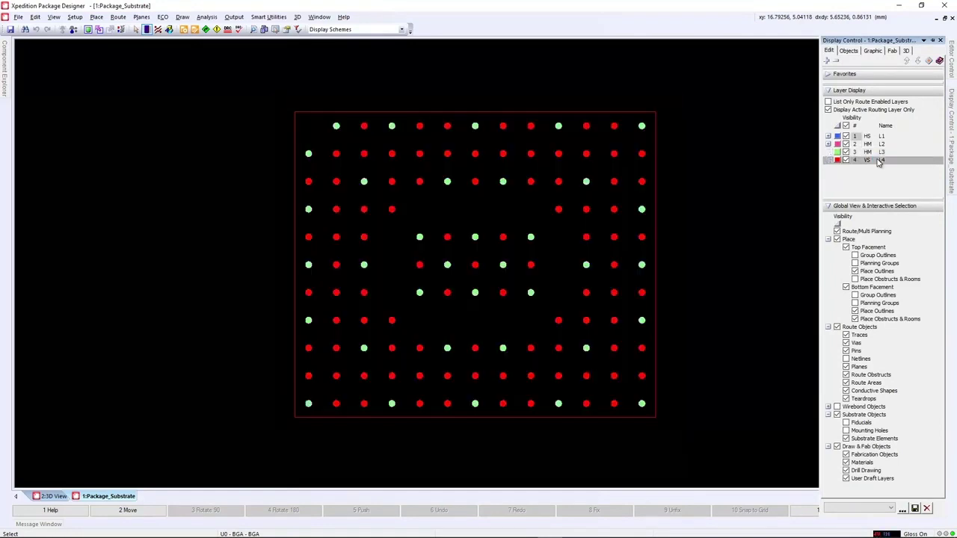
Step: Send the copper data to NX using the Copper_external scheme with External data type
{"action": "left_click", "coordinate": [296, 16]}
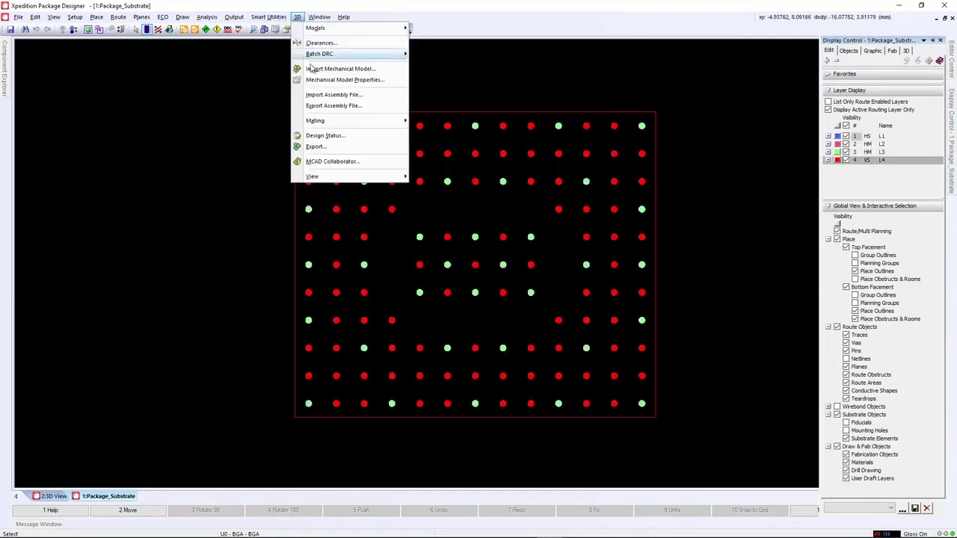
{"action": "left_click", "coordinate": [328, 162]}
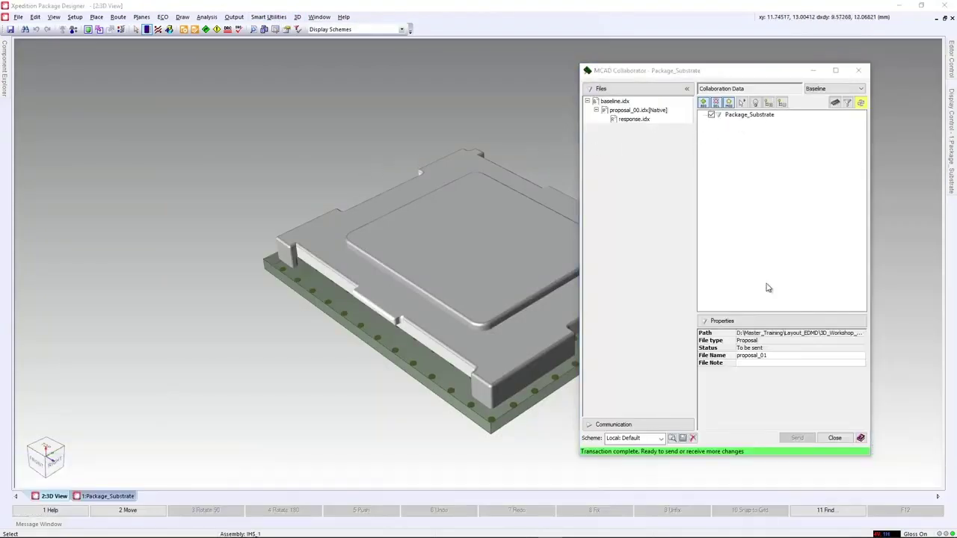
{"action": "left_click", "coordinate": [661, 439]}
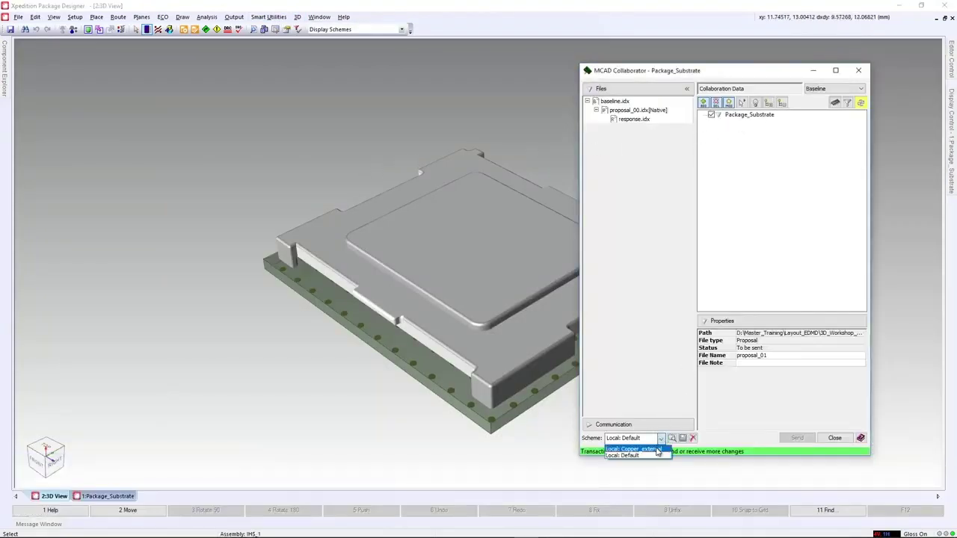
{"action": "left_click", "coordinate": [658, 454]}
{"action": "left_click", "coordinate": [834, 90]}
{"action": "left_click", "coordinate": [820, 97]}
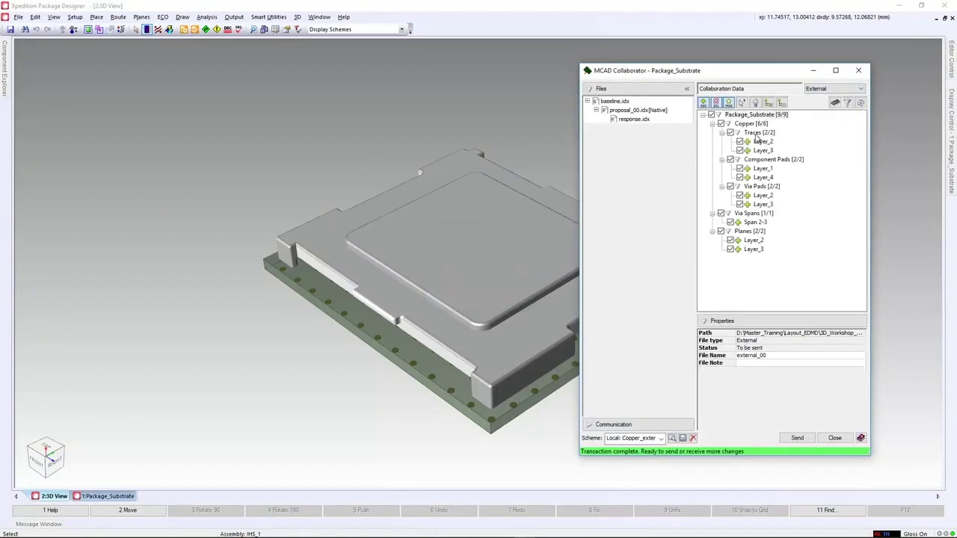
{"action": "left_click", "coordinate": [797, 438]}
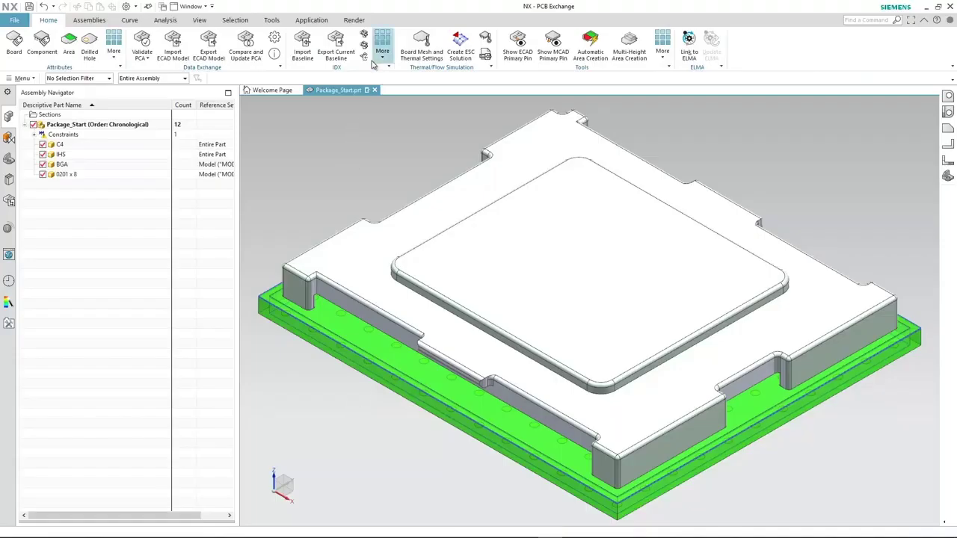
Step: Import the trace and pad shapes from external_00.idx as external data
{"action": "left_click", "coordinate": [365, 59]}
{"action": "left_click", "coordinate": [203, 163]}
{"action": "double_click", "coordinate": [105, 281]}
{"action": "left_click", "coordinate": [154, 186]}
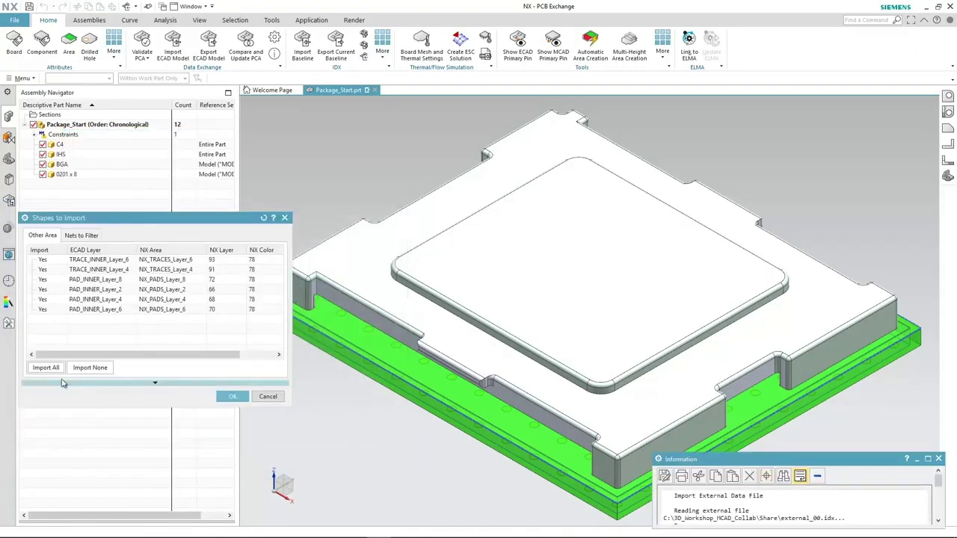
{"action": "left_click", "coordinate": [232, 397]}
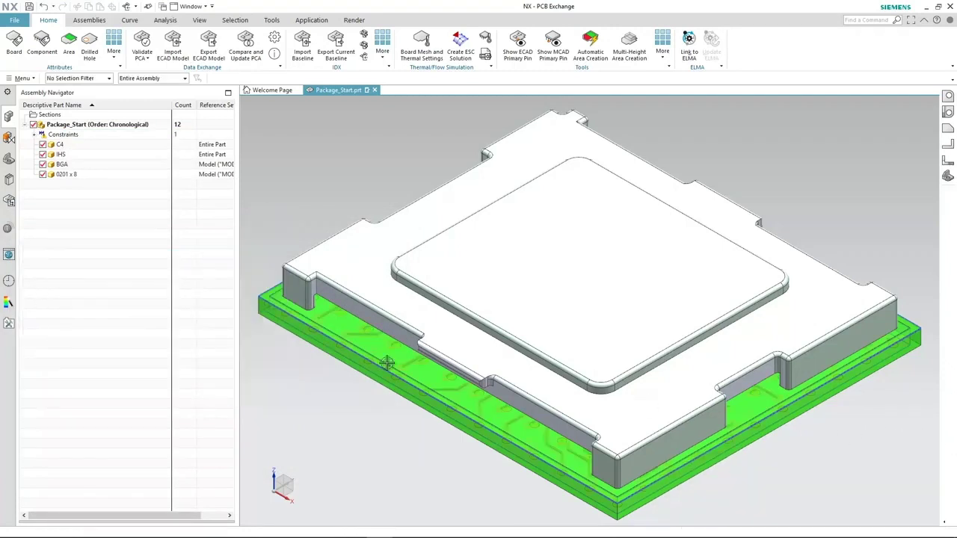
Step: View the board from the top, fit it, and toggle the IHS to inspect the copper
{"action": "left_click", "coordinate": [948, 98]}
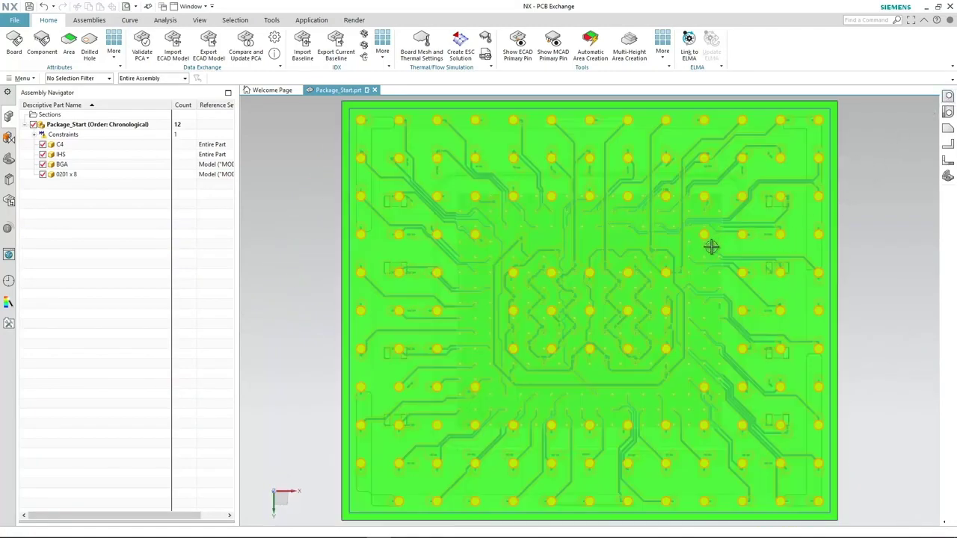
{"action": "scroll", "coordinate": [711, 249], "scroll_direction": "up", "scroll_amount": 5}
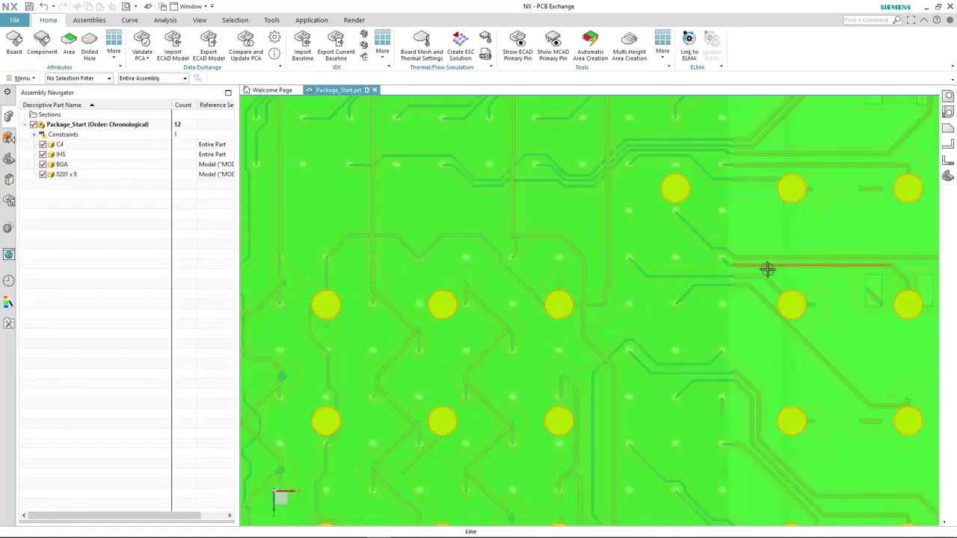
{"action": "scroll", "coordinate": [784, 254], "scroll_direction": "down", "scroll_amount": 5}
{"action": "left_click", "coordinate": [944, 112]}
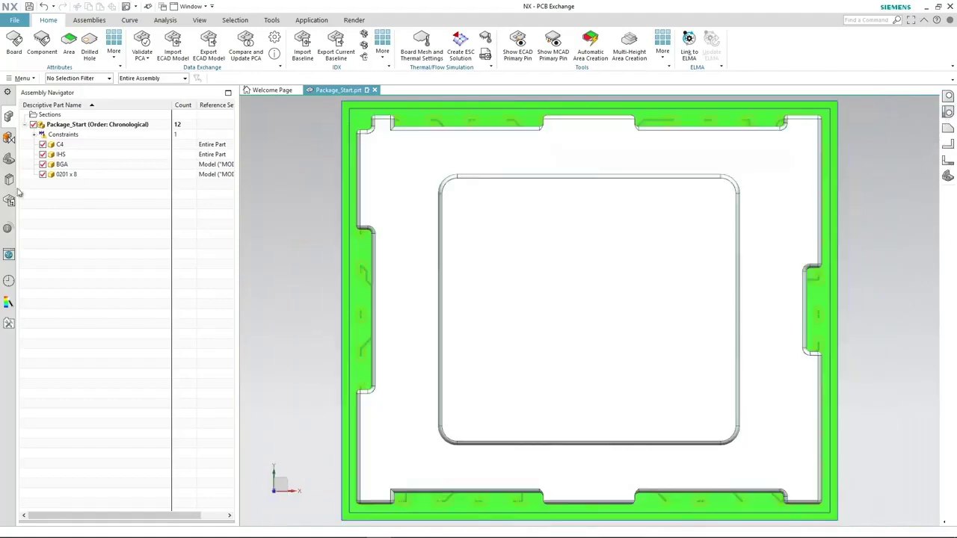
{"action": "left_click", "coordinate": [43, 155]}
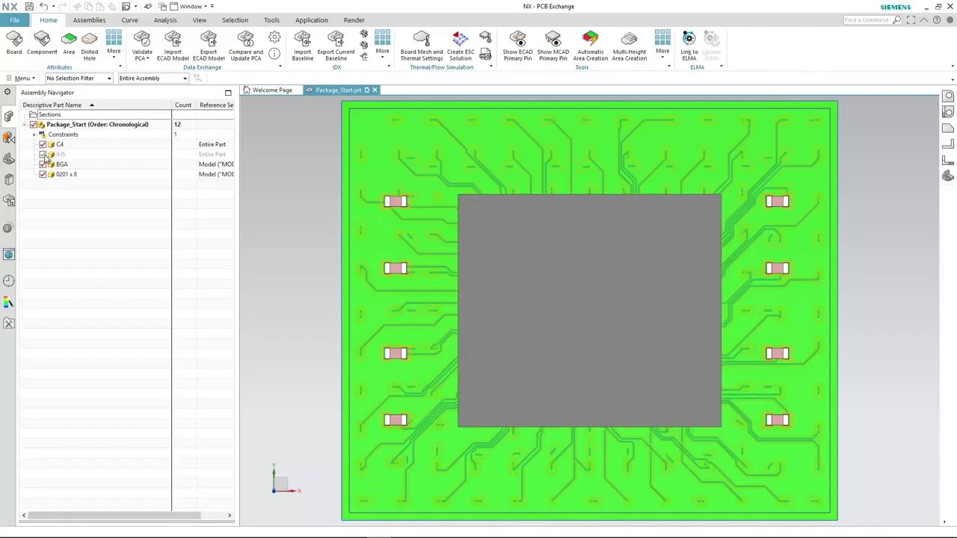
{"action": "left_click", "coordinate": [44, 155]}
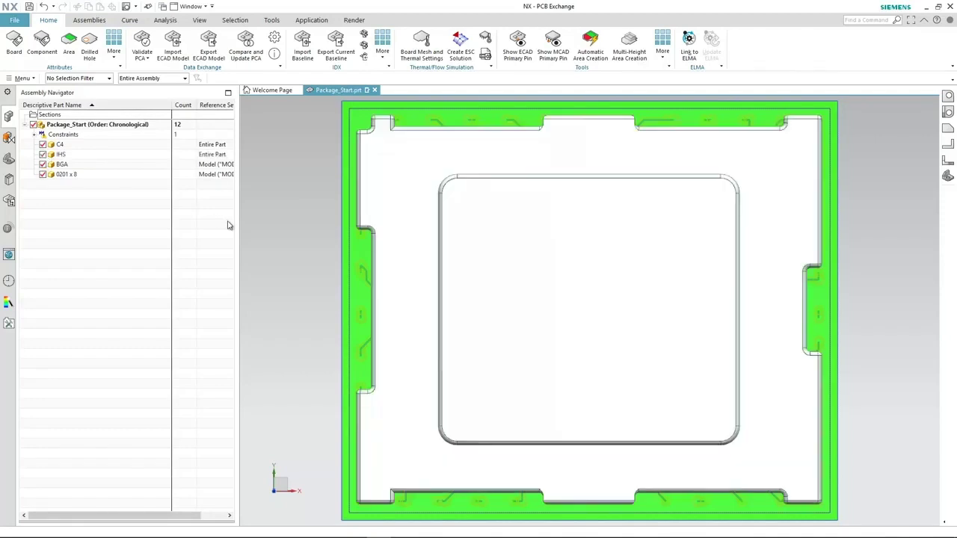